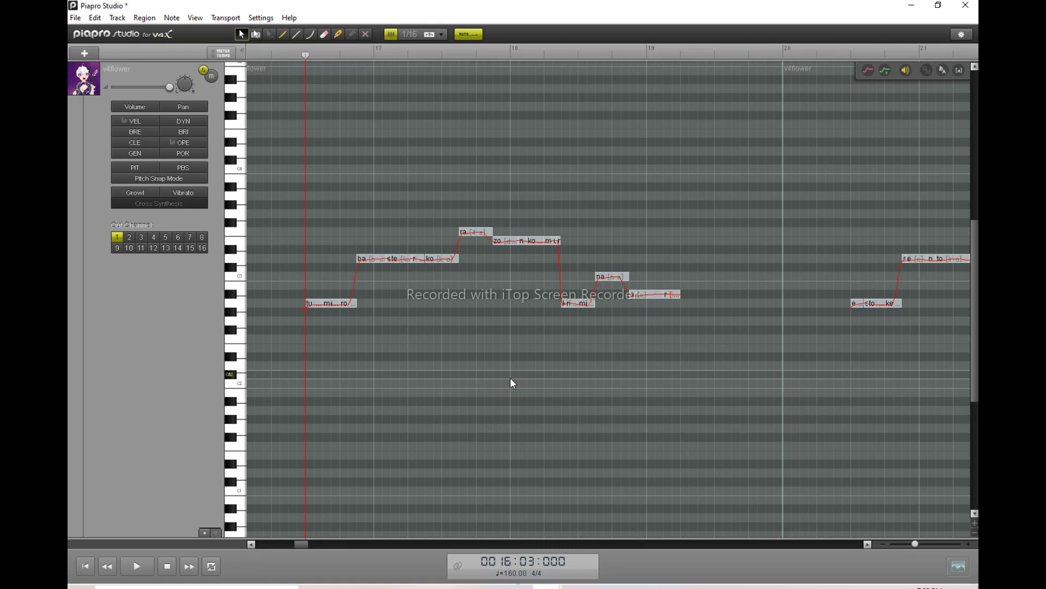
Play the untuned v4flower melody on the first track from bar 16, beat 3 to its end near bar 32
scroll(545, 316, "left", 1)
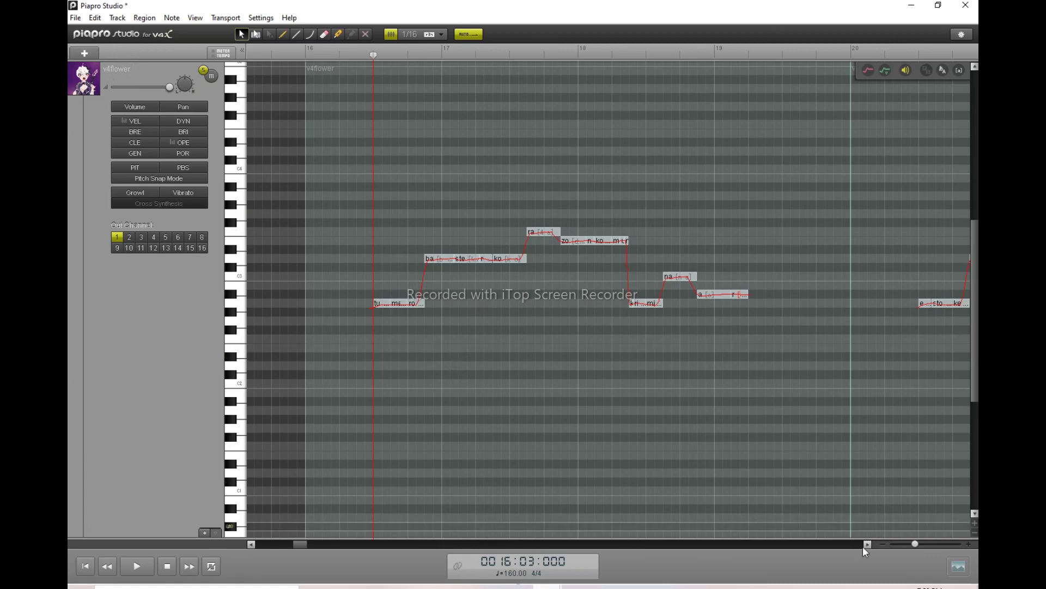
mouse_move(917, 547)
left_mouse_down()
mouse_move(895, 545)
mouse_move(908, 544)
left_mouse_up()
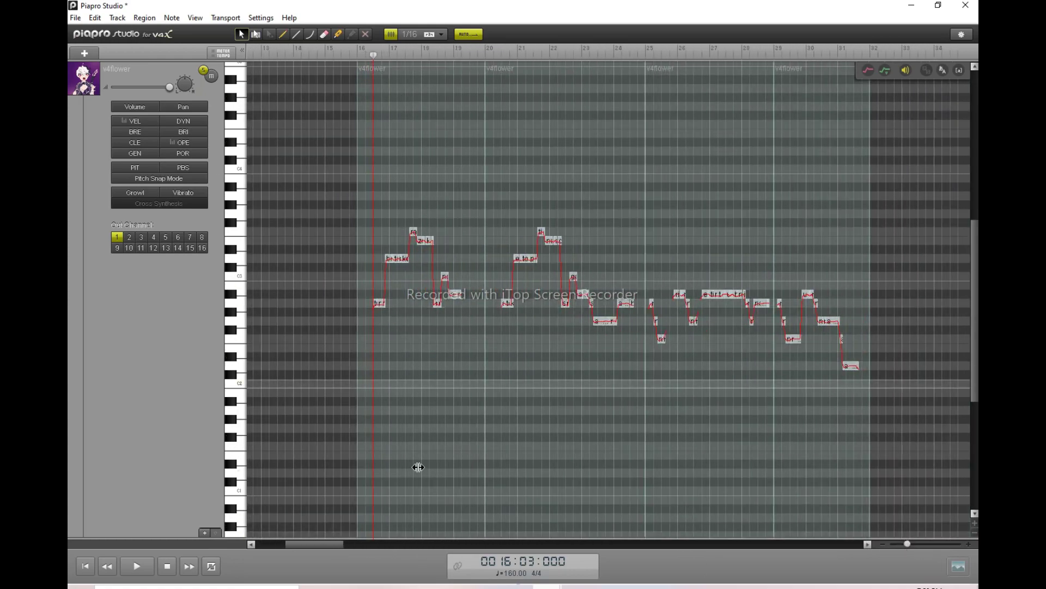
scroll(663, 265, "right", 1)
scroll(664, 268, "right", 1)
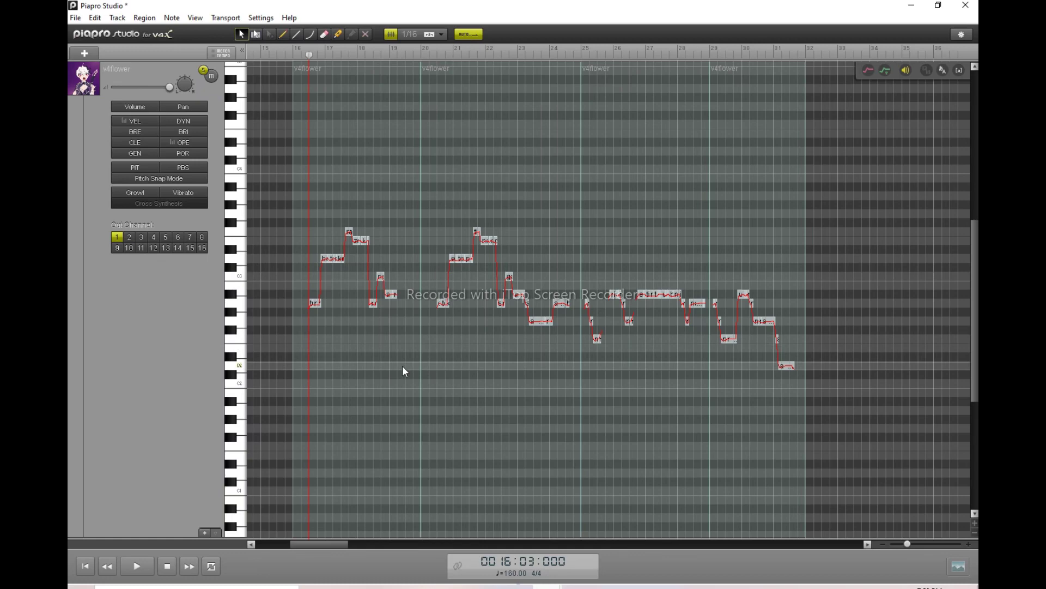
key("space")
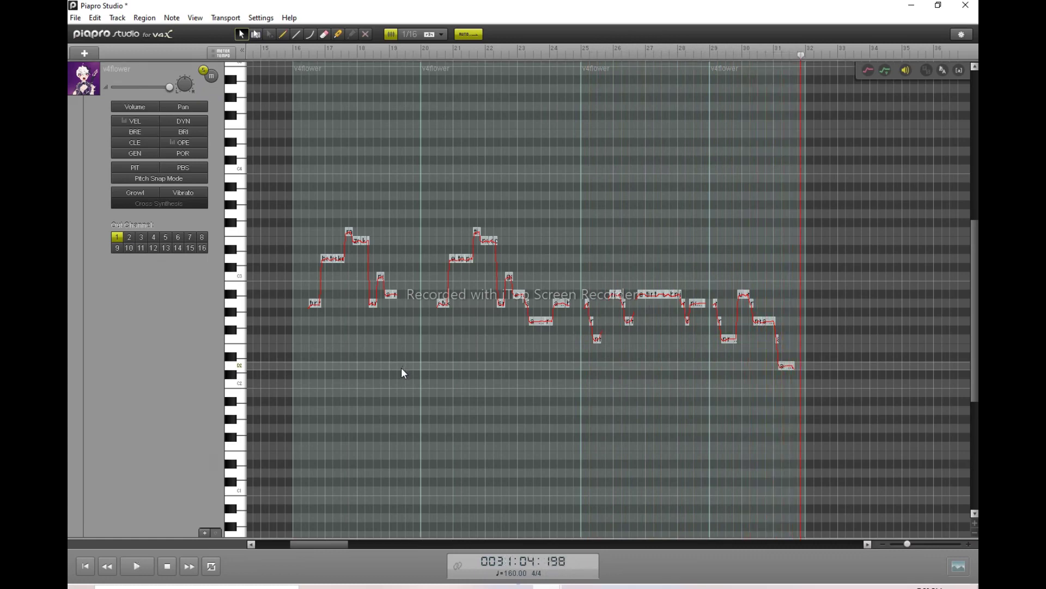
Open the second v4flower track's region, solo it and play its tuned melody from bar 16, beat 3
double_click(401, 368)
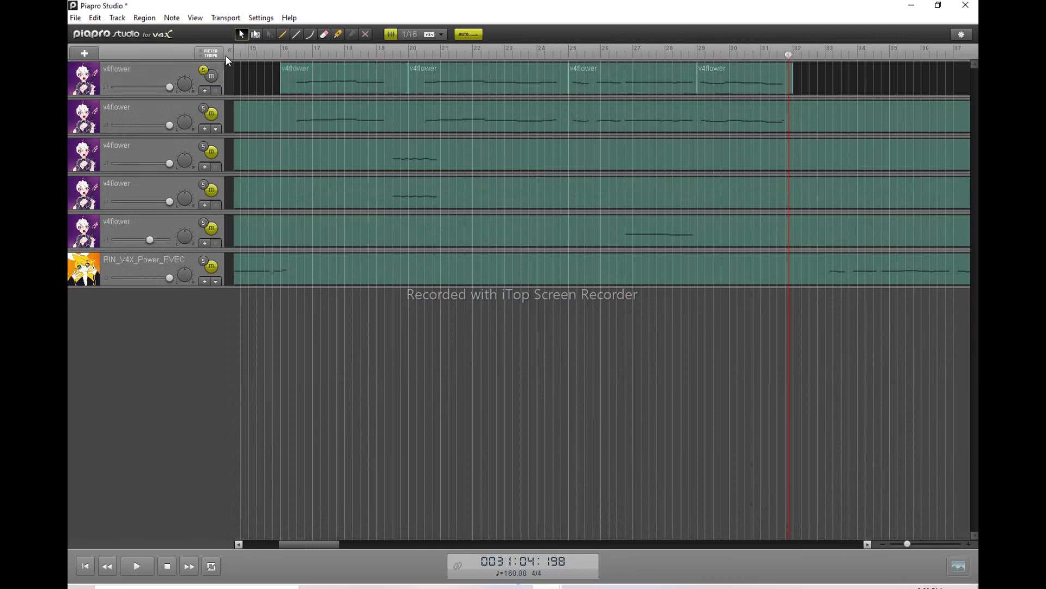
double_click(273, 117)
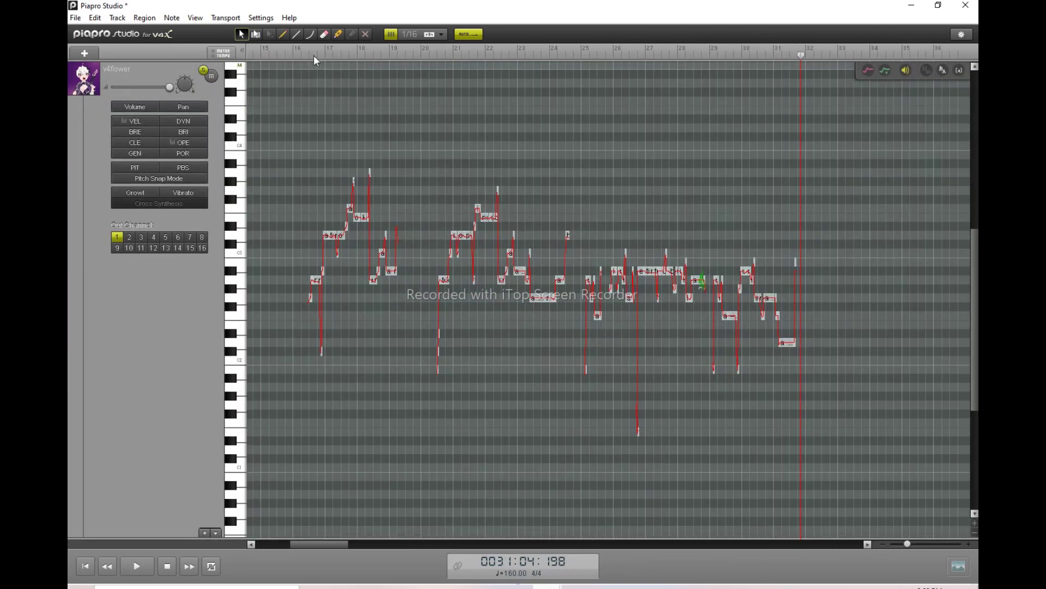
left_click(292, 48)
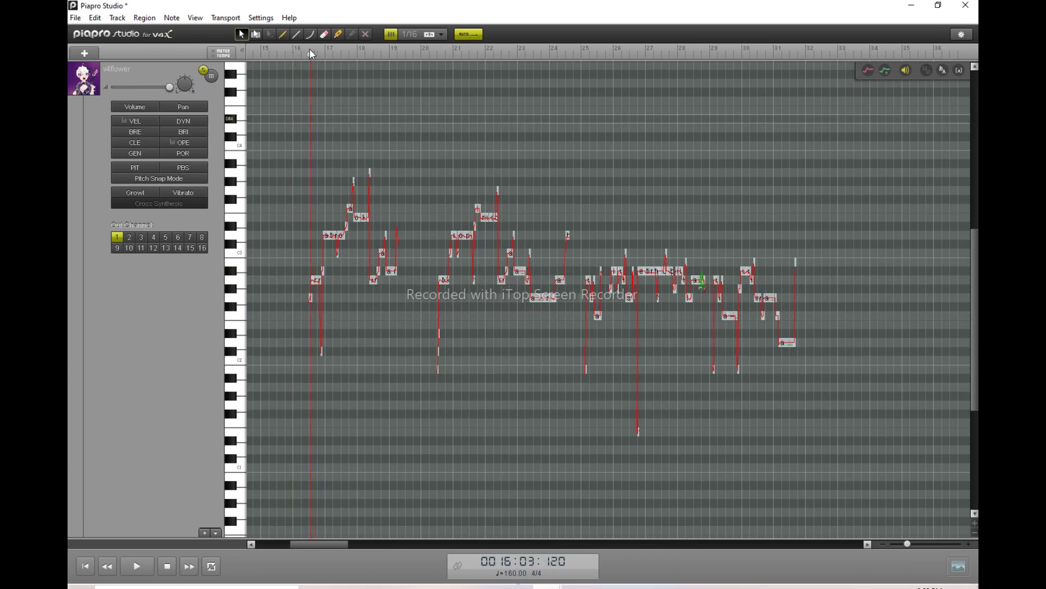
key("space")
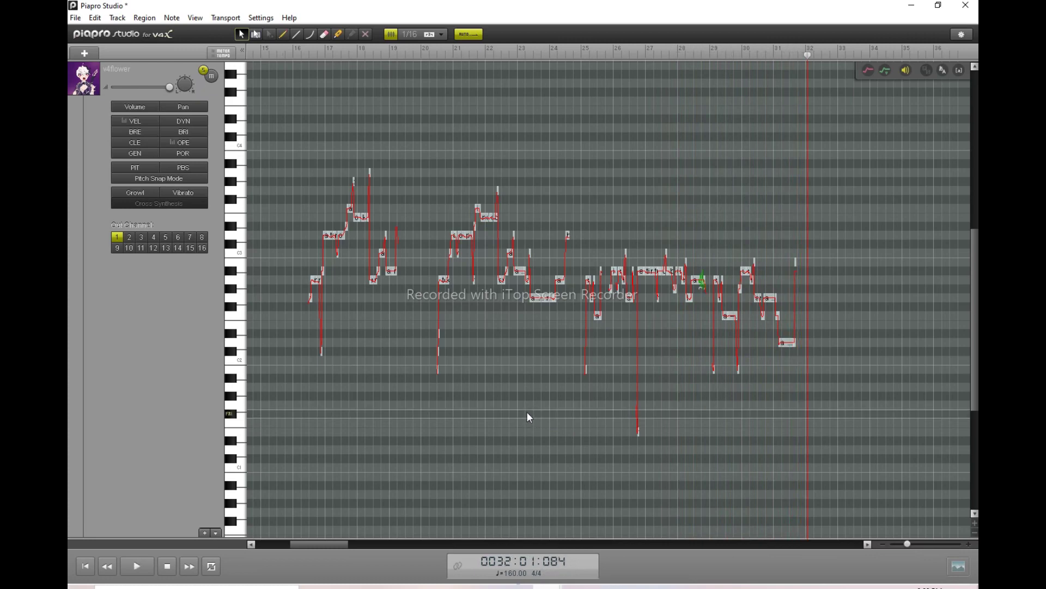
right_click(528, 413)
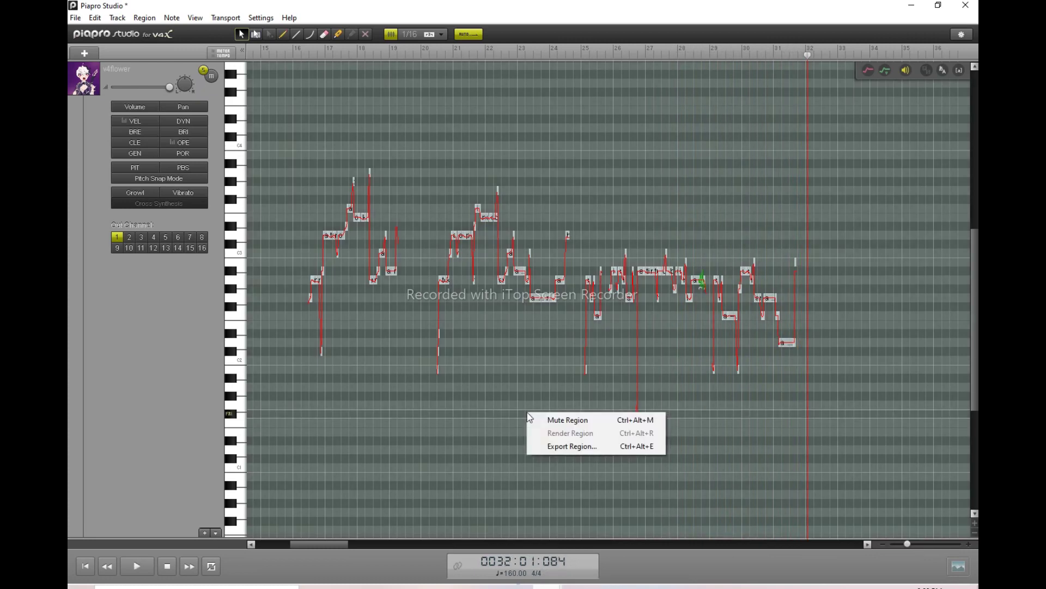
Reopen the first v4flower track's region with the track soloed and bring its first phrase into close view
double_click(443, 354)
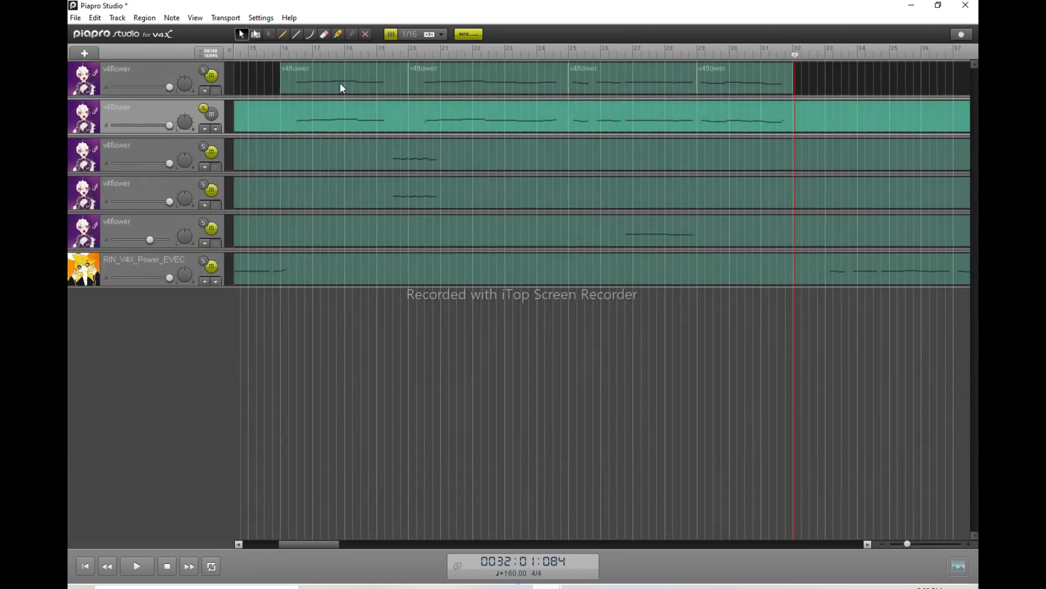
double_click(342, 88)
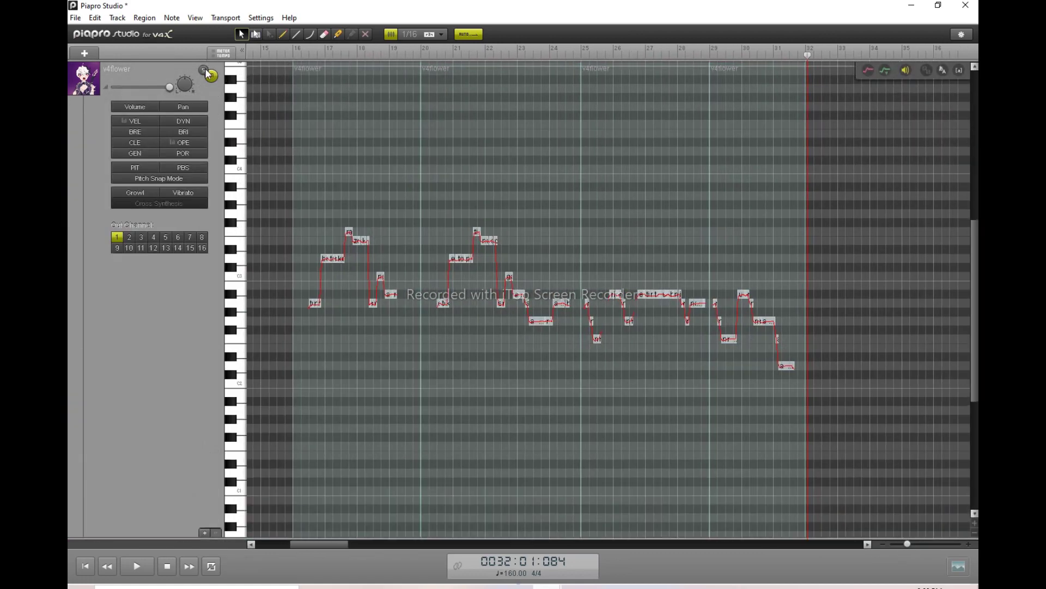
left_click(303, 53)
left_click_drag(907, 543, 917, 544)
left_click_drag(603, 307, 879, 415)
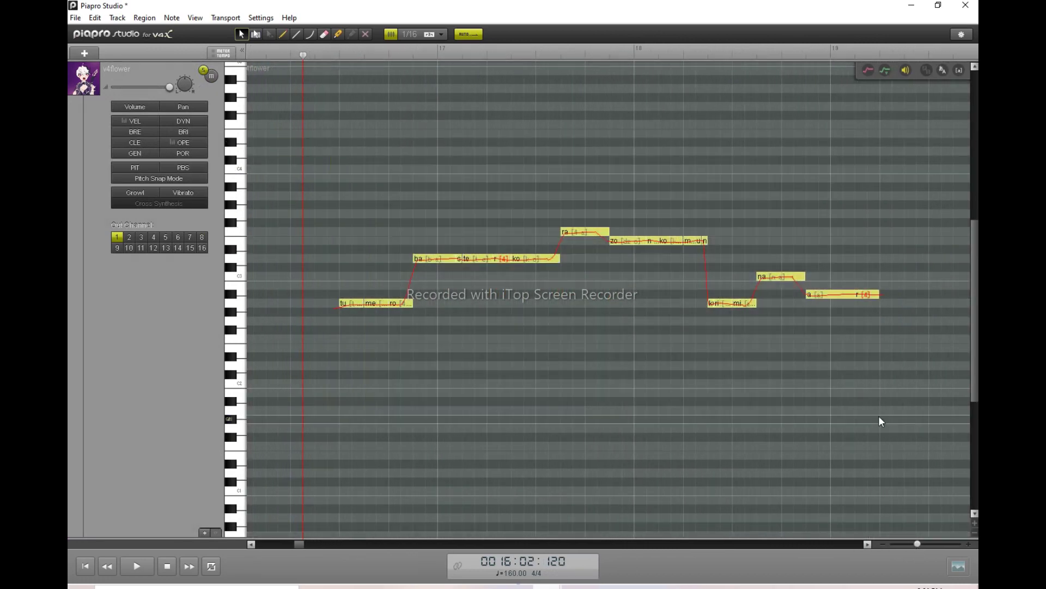
left_click(436, 87)
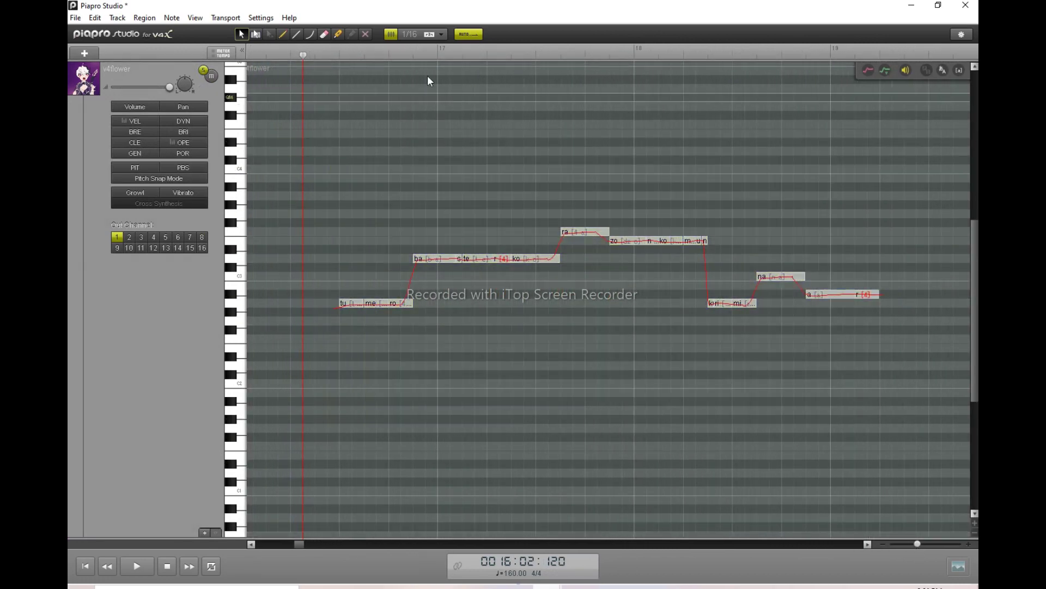
Set the snap grid to 1/64 and place the playhead at 16:03:000, at the start of the first note
left_click(411, 36)
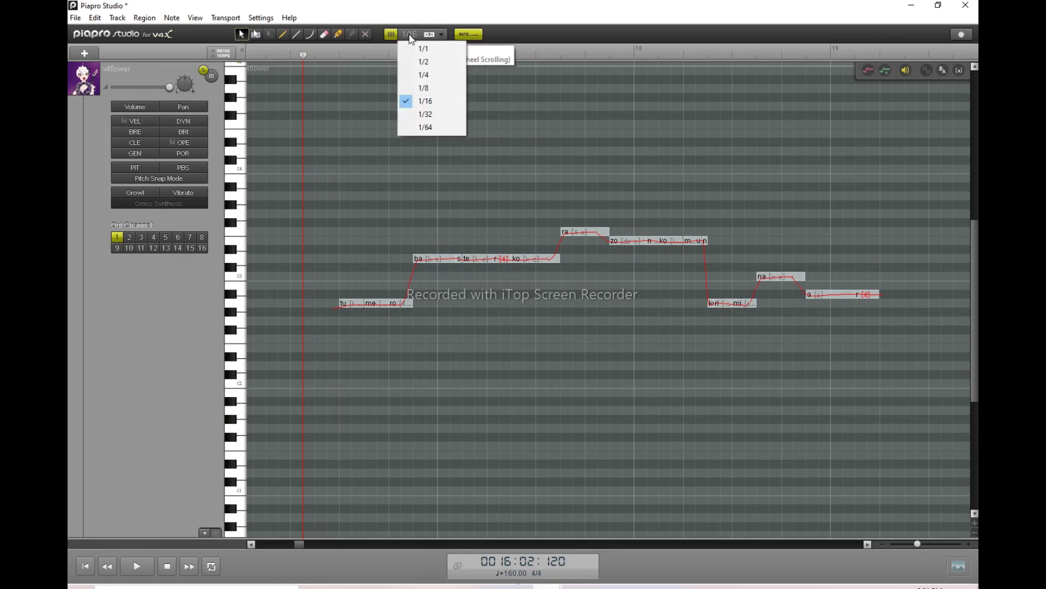
left_click(427, 127)
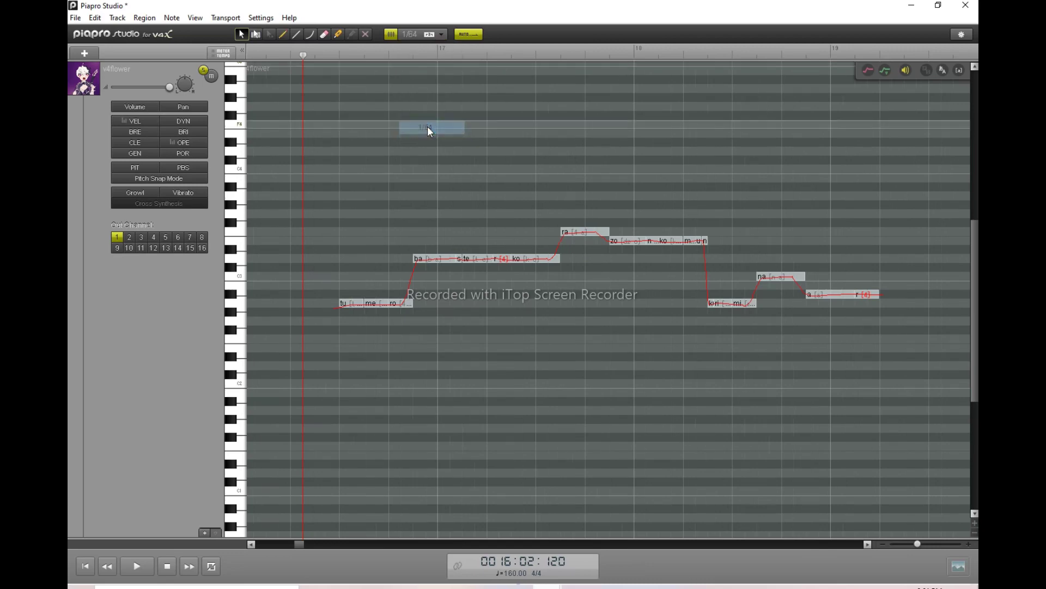
left_click(342, 52)
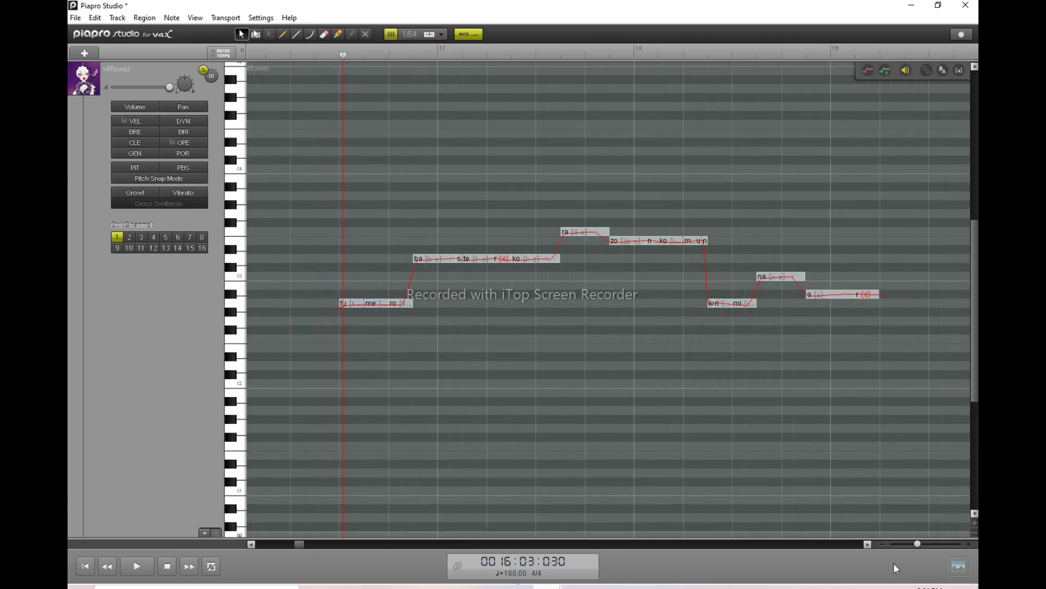
left_click_drag(915, 542, 921, 542)
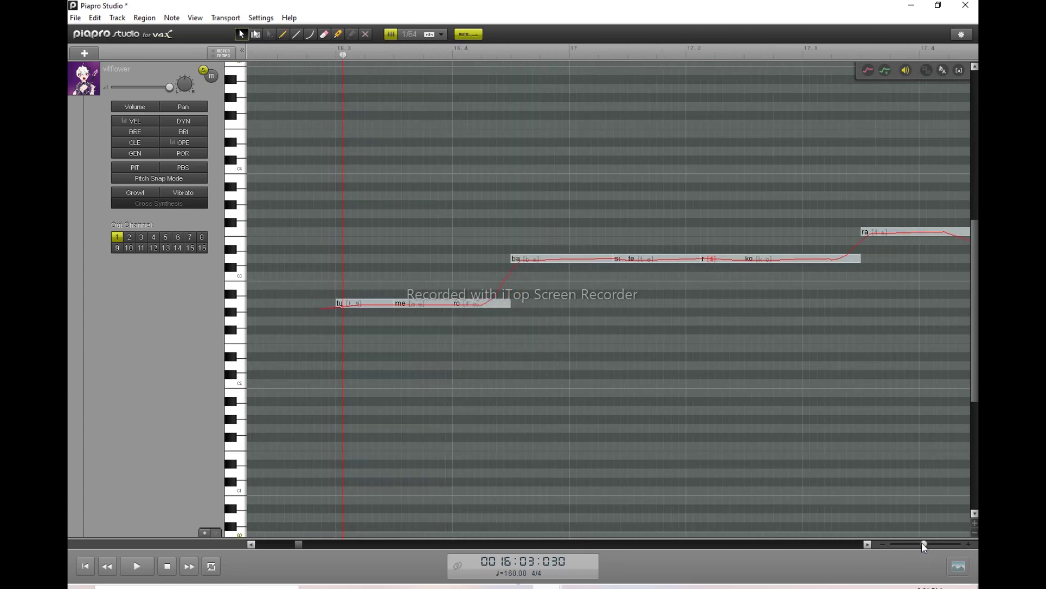
left_click(332, 55)
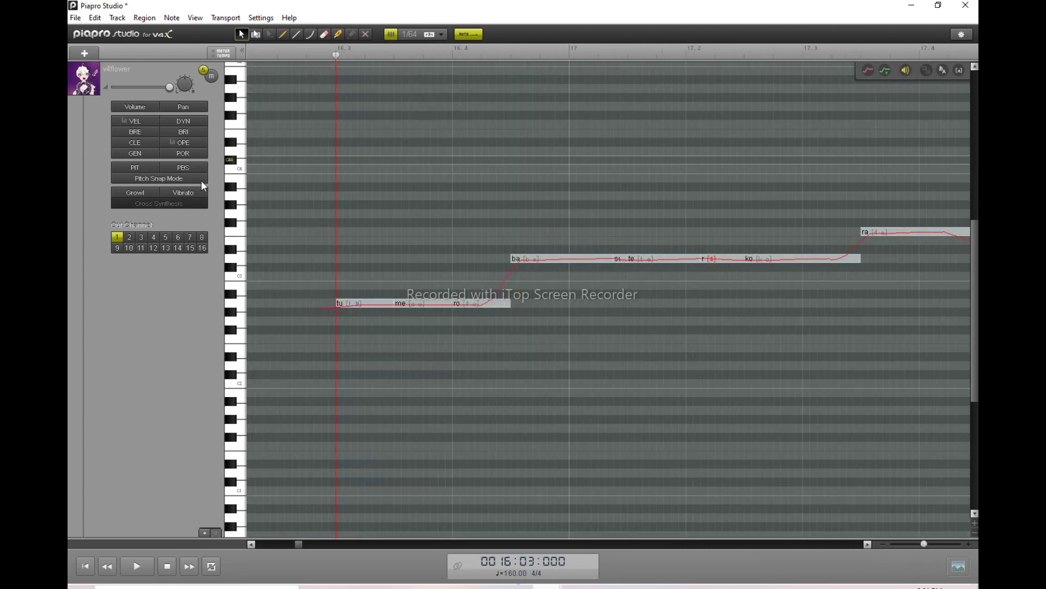
Show the Gender Factor, Brightness and Clearness parameter lanes for the track
left_click(135, 155)
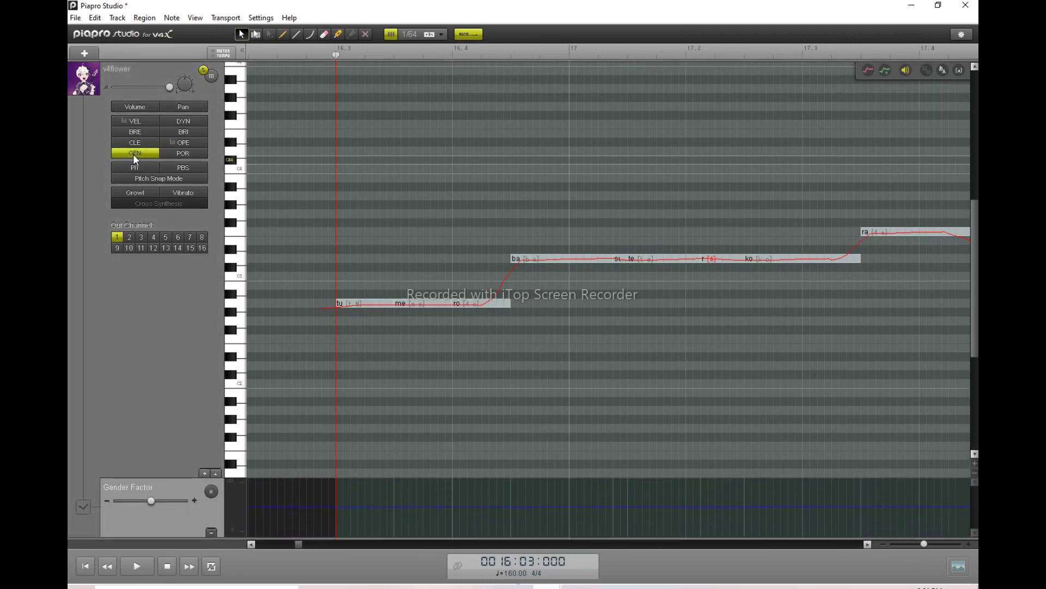
left_click(184, 132)
left_click(153, 145)
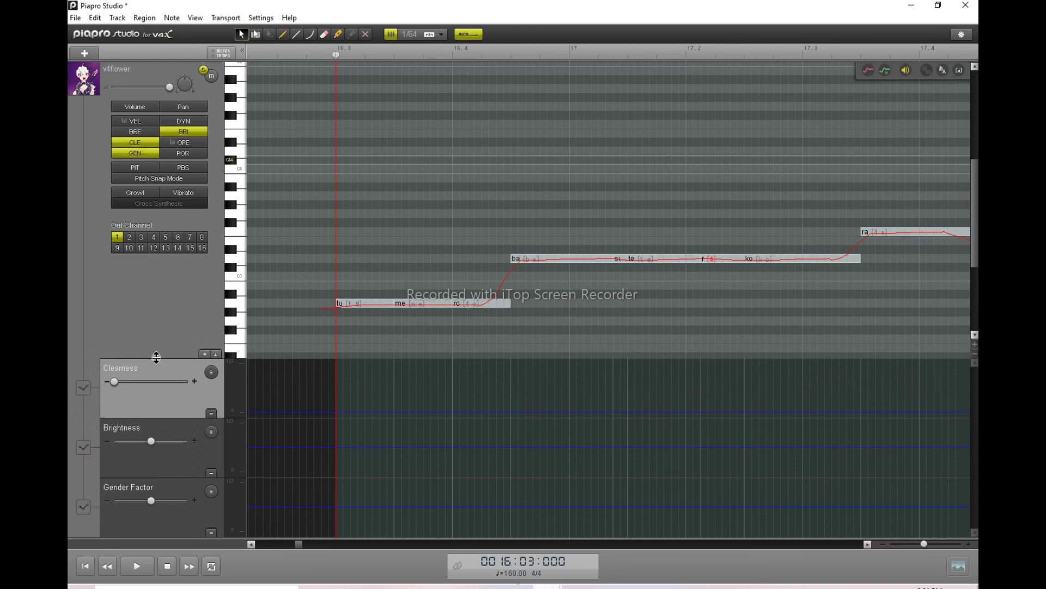
left_click(159, 526)
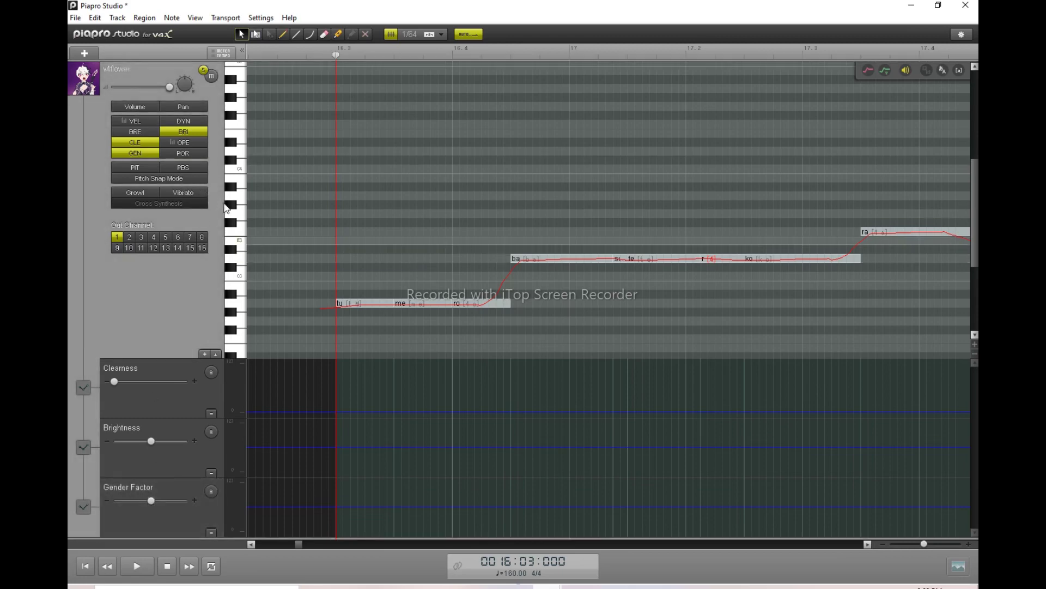
Lower the Gender Factor slightly, raise Brightness to its maximum, raise Clearness moderately, and hide the parameter lanes
left_click_drag(152, 505, 140, 506)
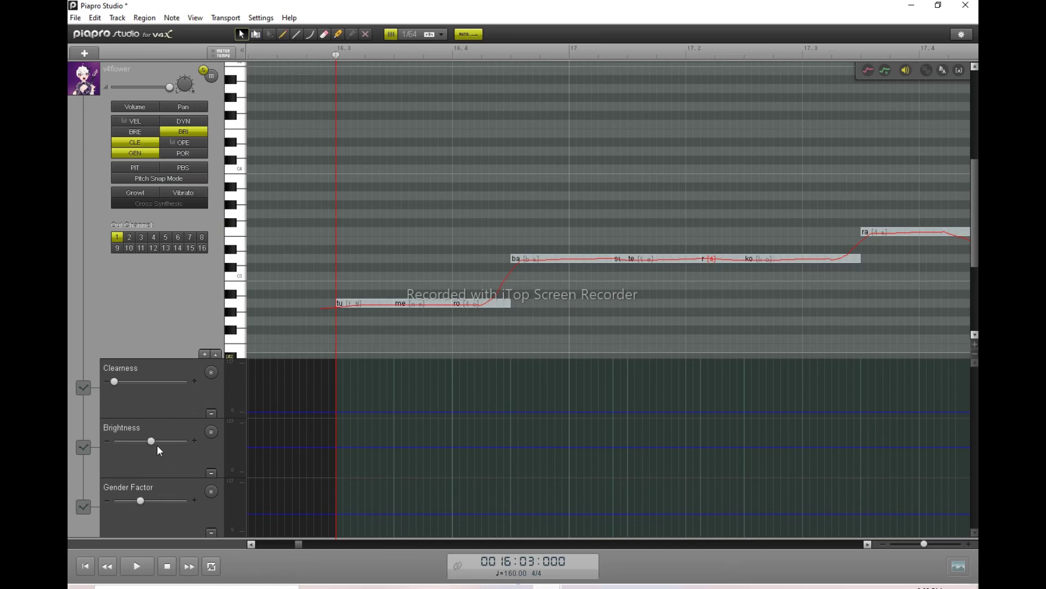
left_click_drag(152, 439, 207, 438)
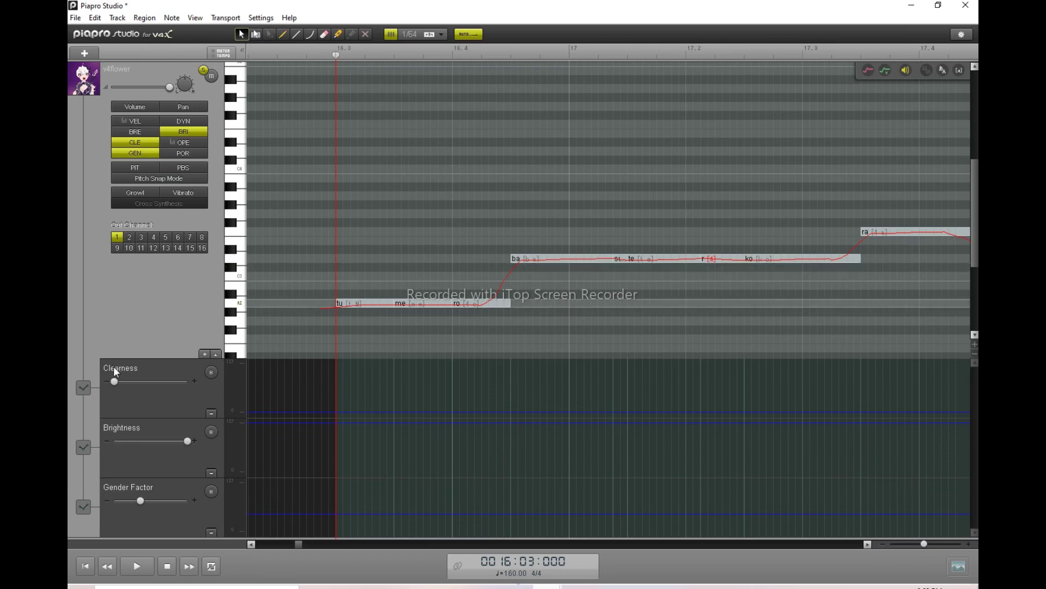
left_click_drag(114, 381, 124, 382)
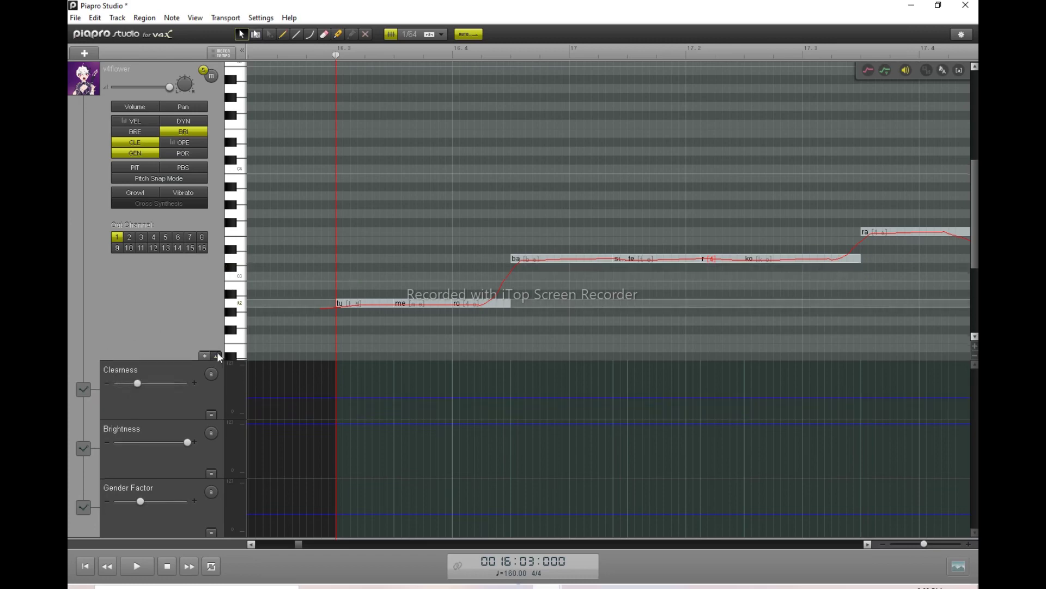
left_click(215, 354)
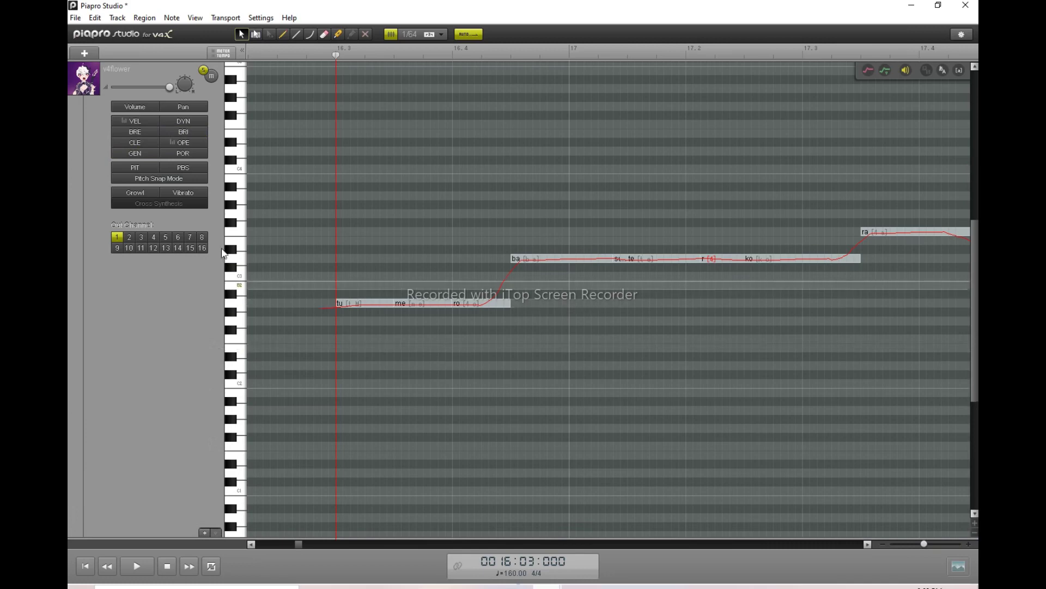
Show the Pitch Bend and Pitch Bend Sensitivity lanes, draw a wavy pitch bend curve from 16.3 to bar 17, and play it
left_click(173, 170)
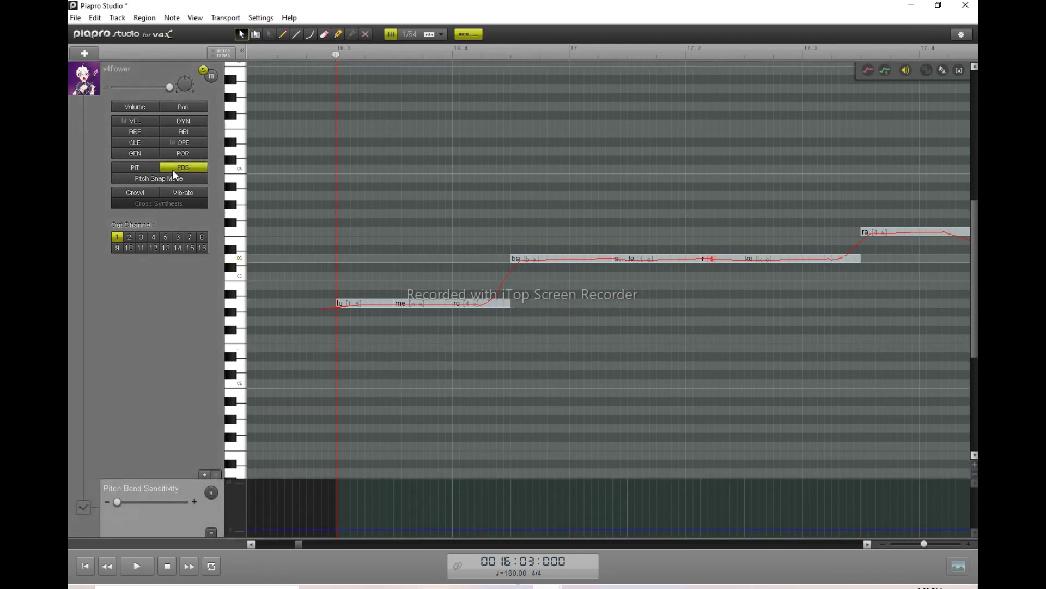
left_click(139, 170)
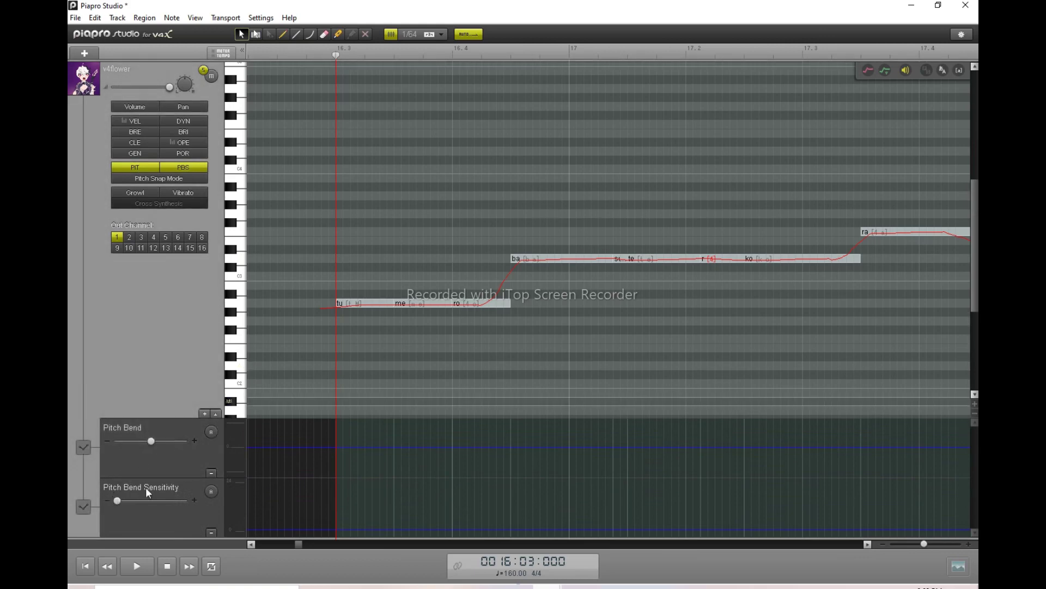
left_click(286, 36)
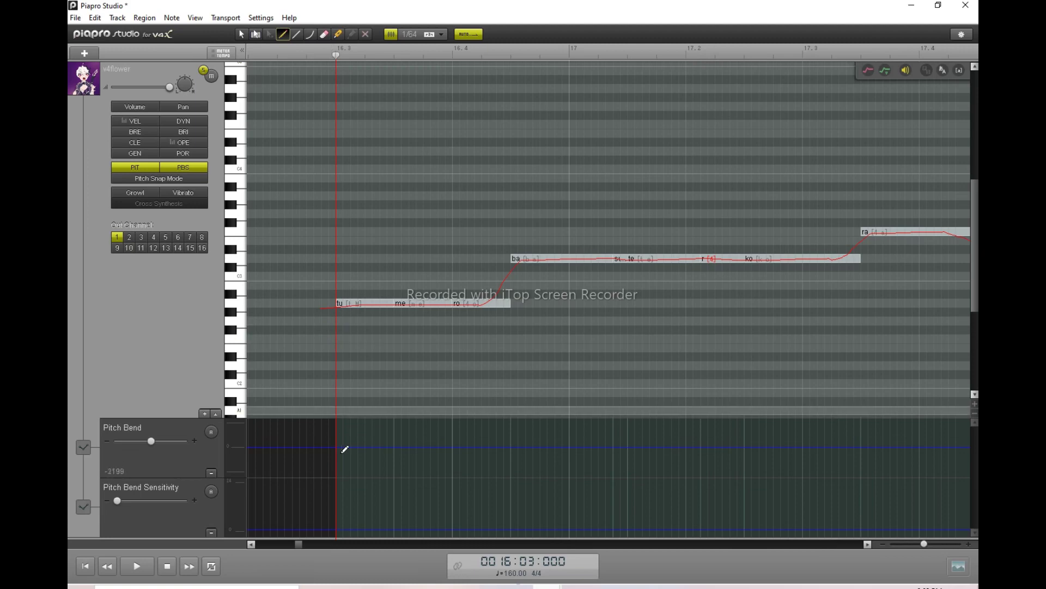
mouse_move(338, 444)
left_mouse_down()
mouse_move(400, 407)
mouse_move(423, 486)
mouse_move(448, 424)
mouse_move(458, 436)
mouse_move(509, 432)
mouse_move(561, 468)
mouse_move(571, 446)
left_mouse_up()
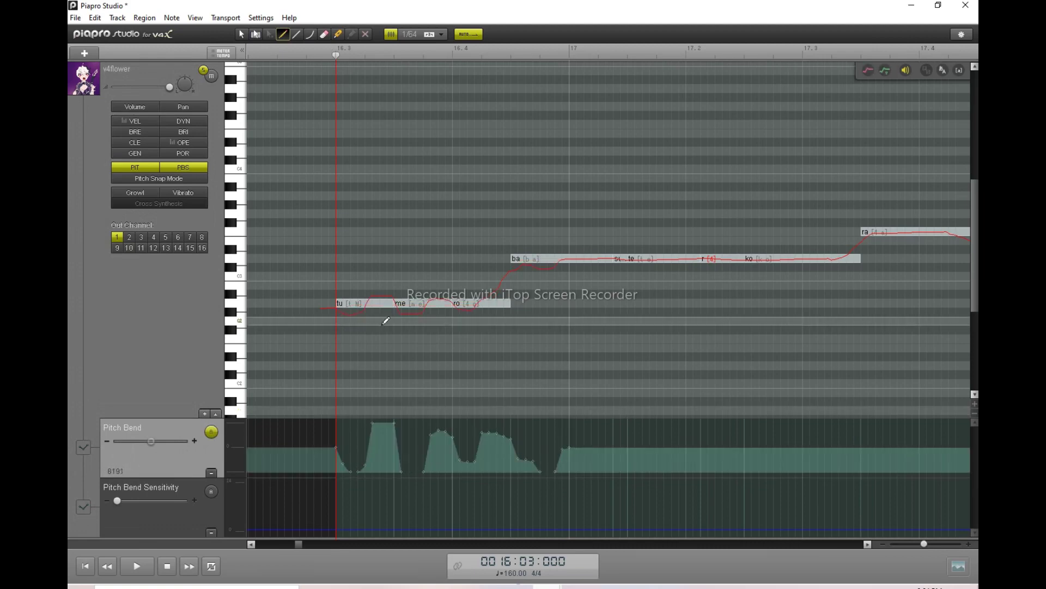
key("ctrl+1")
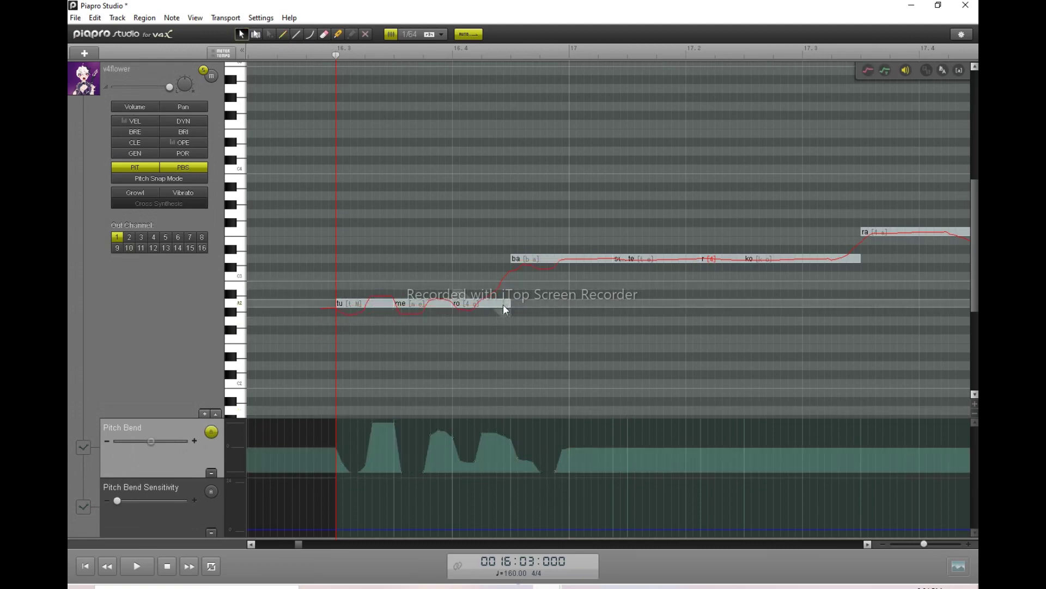
key("space")
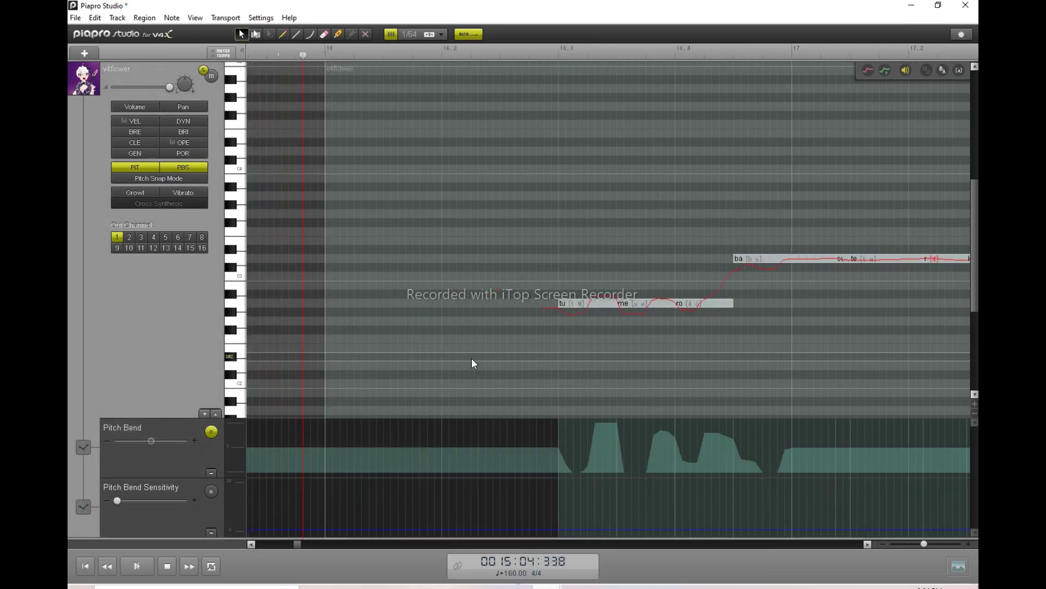
key("space")
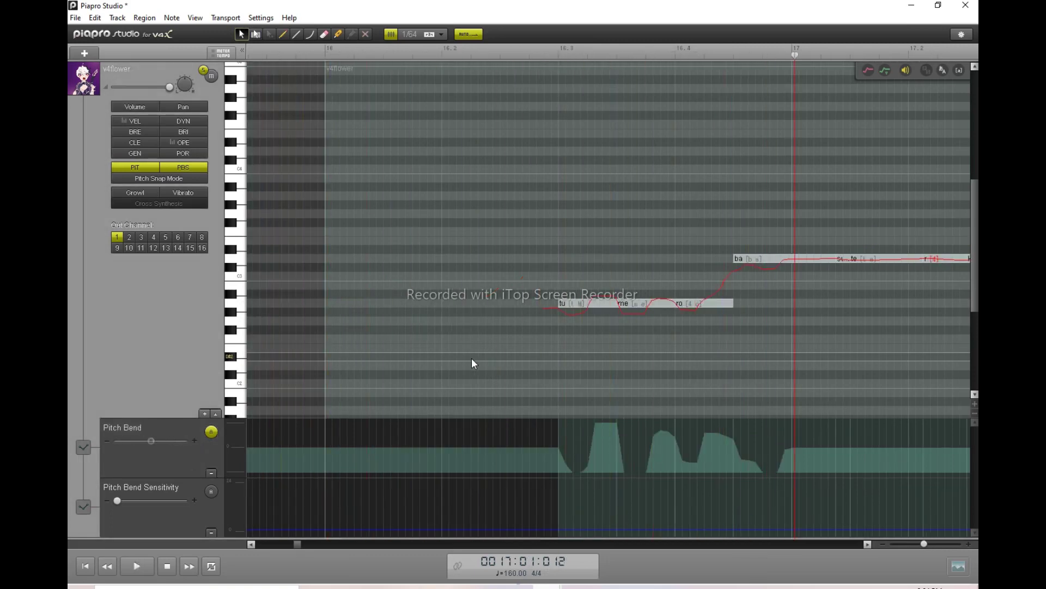
Raise the Pitch Bend Sensitivity and replay the opening notes from 16:03:000
left_click_drag(495, 375, 965, 327)
left_click(490, 56)
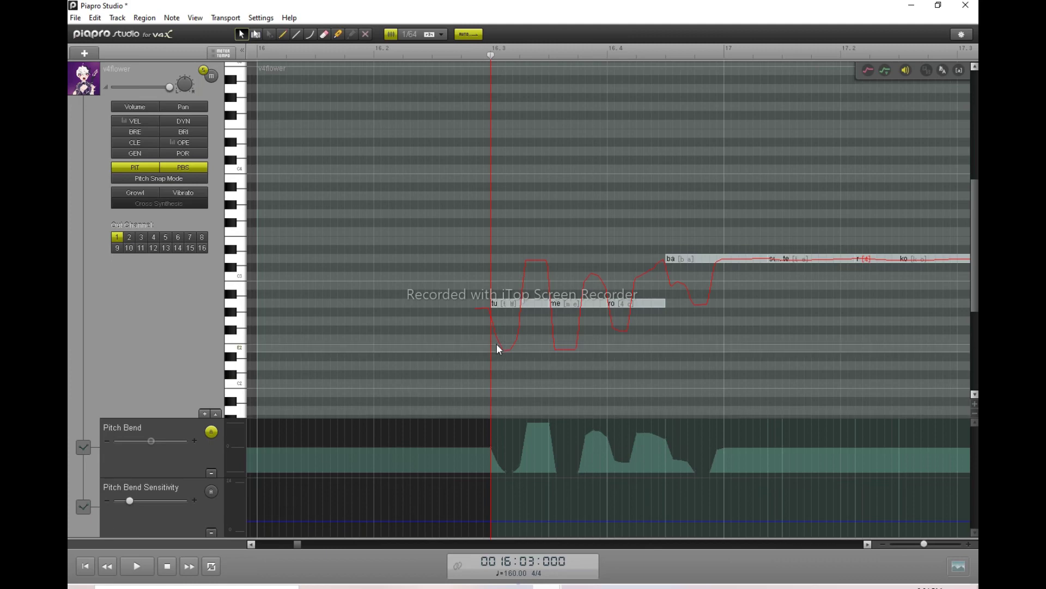
key("space")
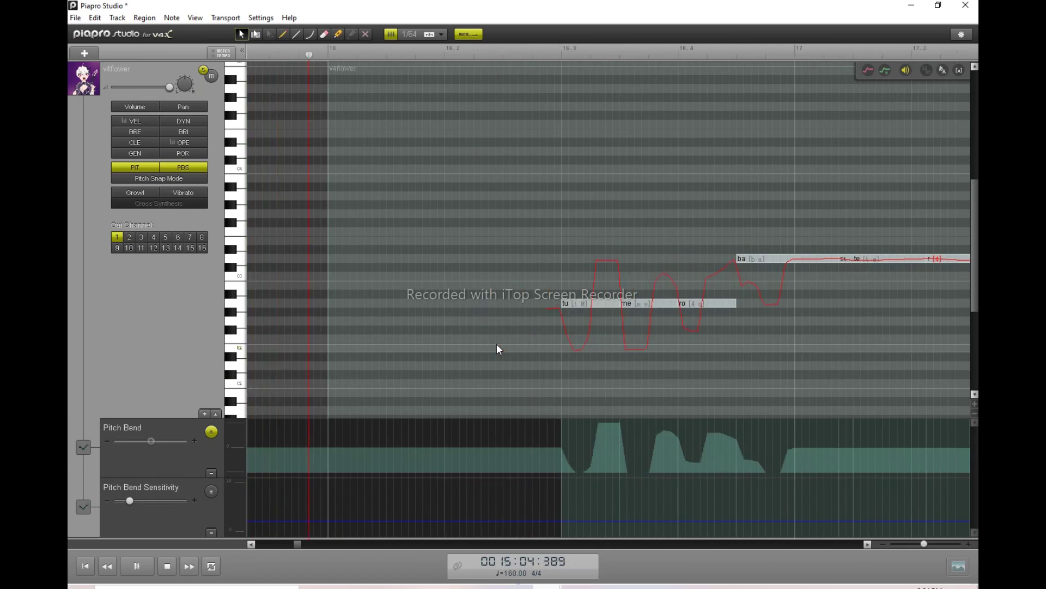
key("space")
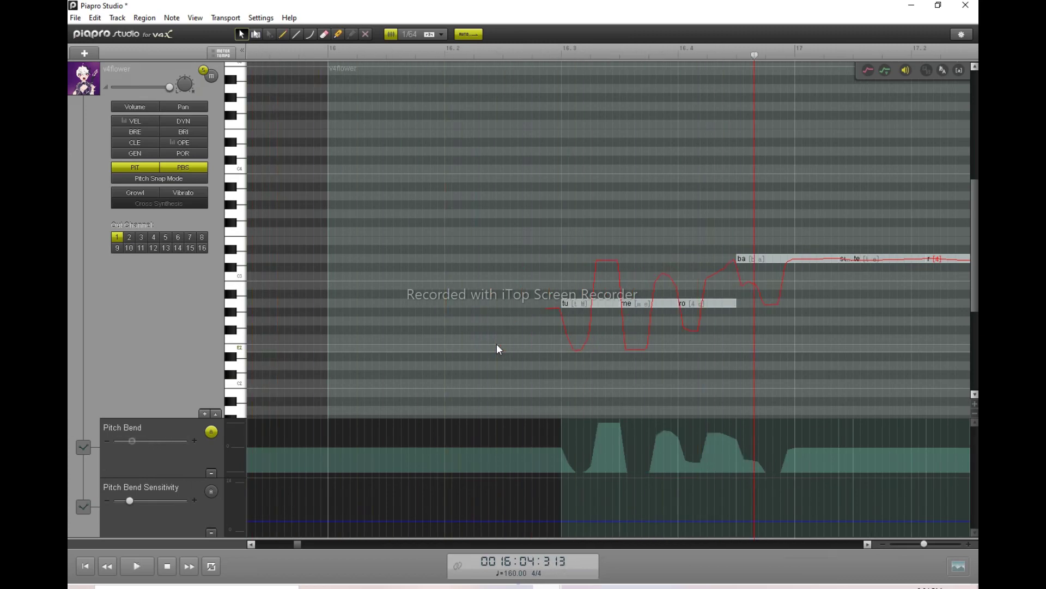
Return the playhead to 16:03:000 and delete the drawn Pitch Bend curve from before 16.3 to past bar 17
left_click(462, 51)
left_click_drag(746, 436, 403, 447)
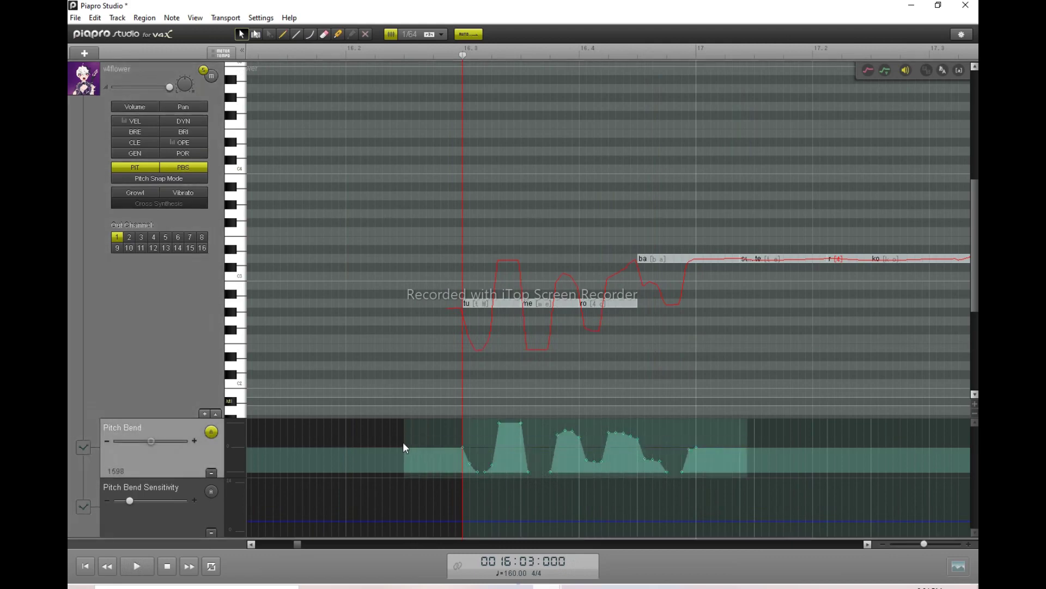
key("Delete")
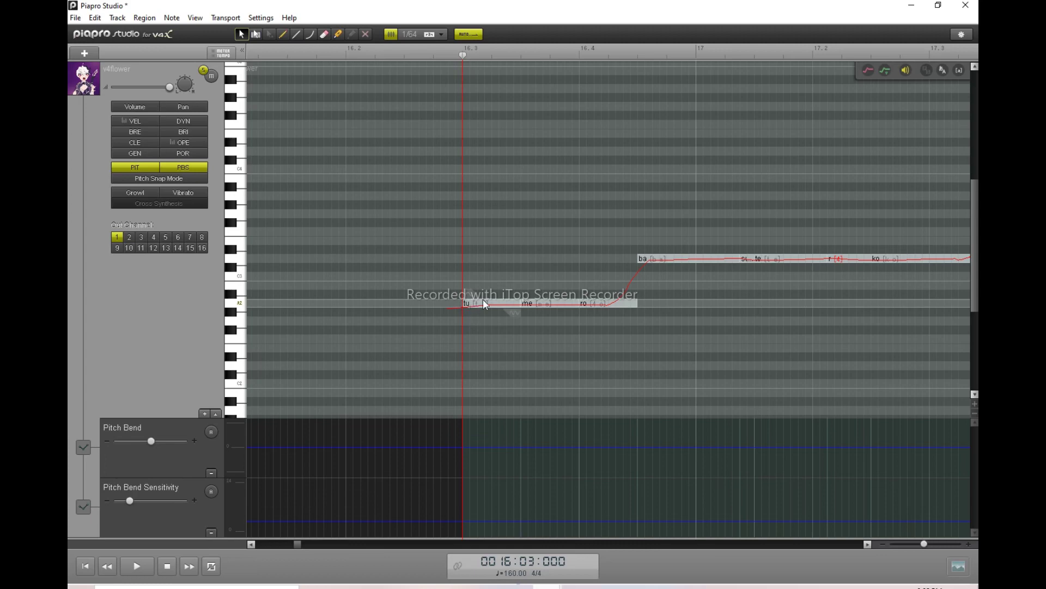
Split the opening "tu" note just after its start and lower the short first piece five semitones to E2
left_click(338, 35)
left_click(471, 299)
scroll(506, 375, "down", 1)
scroll(505, 380, "down", 3)
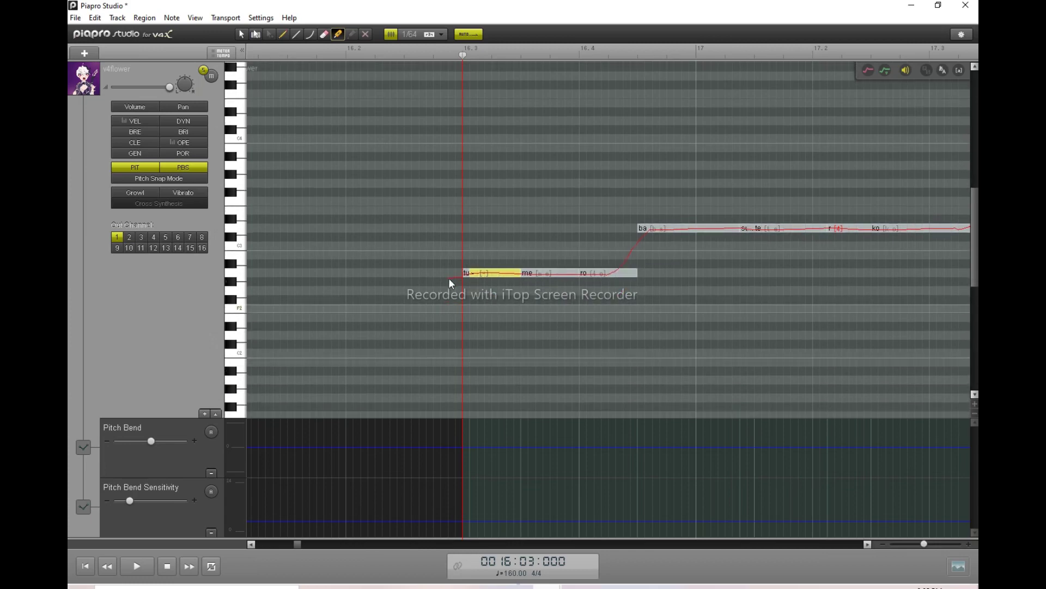
left_click(241, 35)
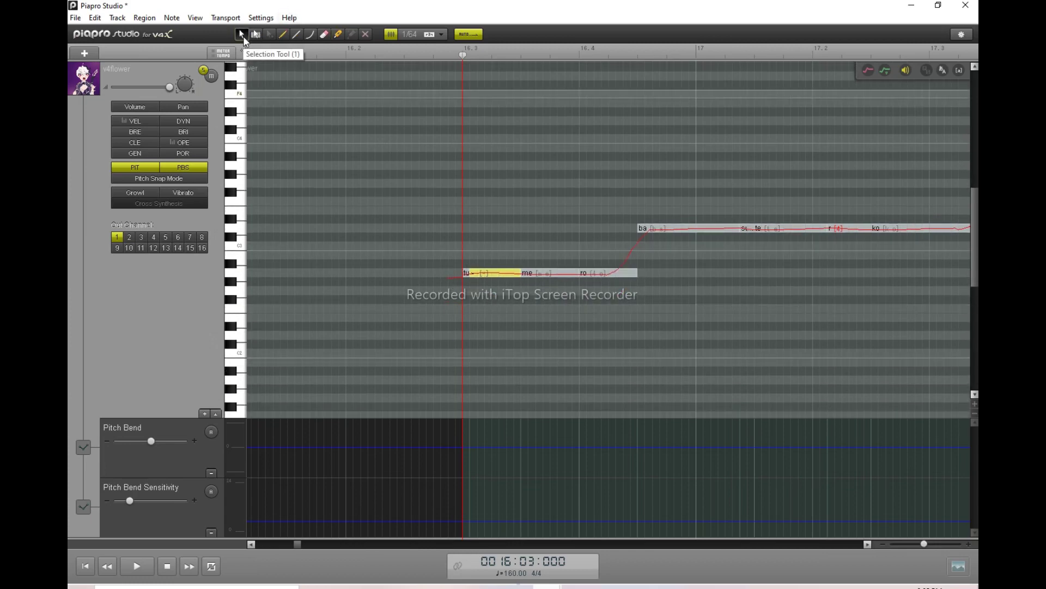
left_click(466, 273)
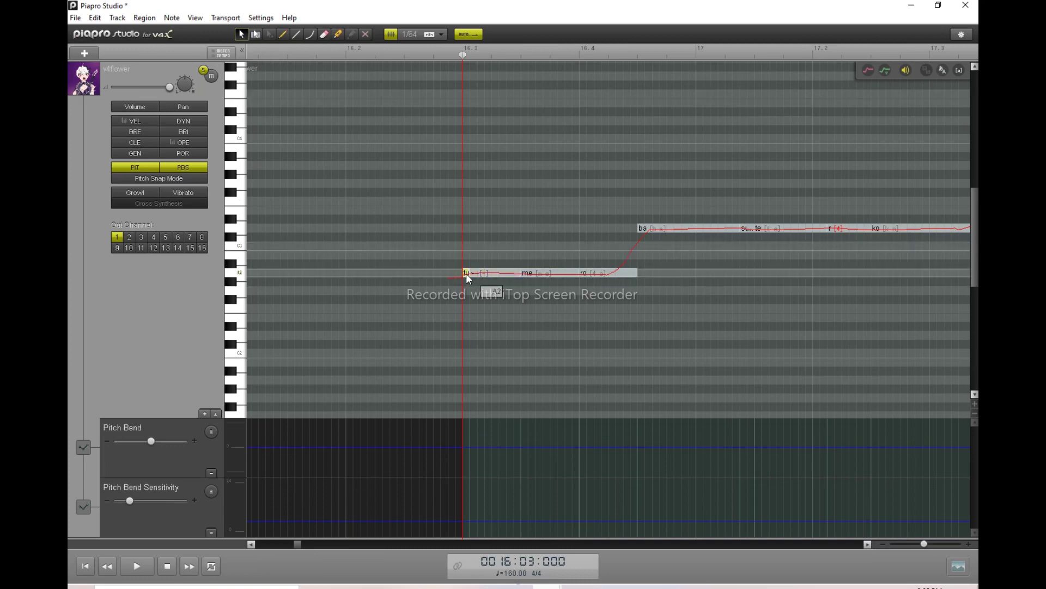
left_click_drag(466, 273, 466, 326)
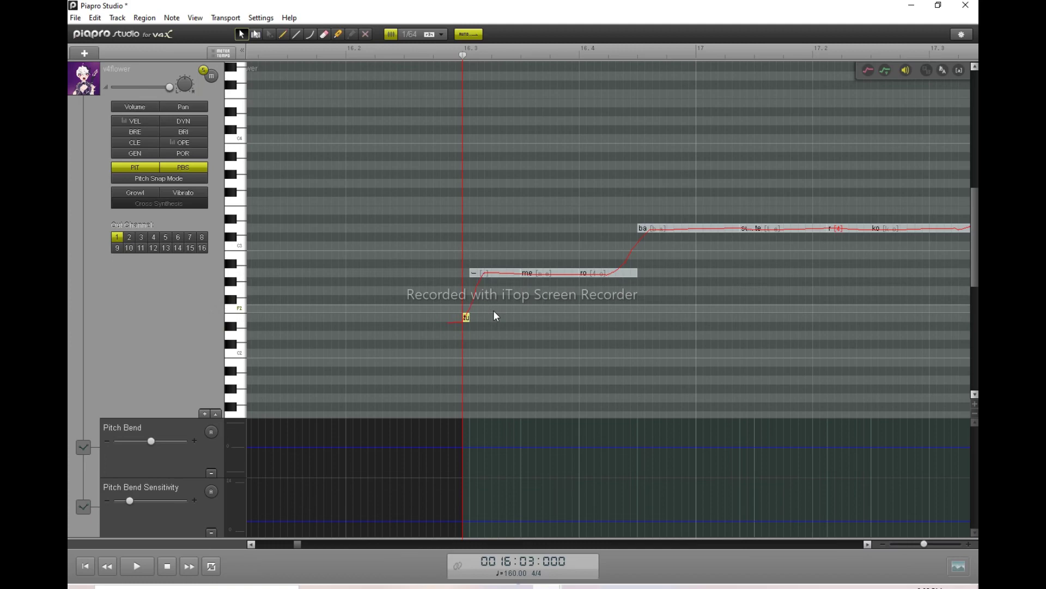
Set the lyric of the longer piece split from "tu" to "u"
left_click(467, 280)
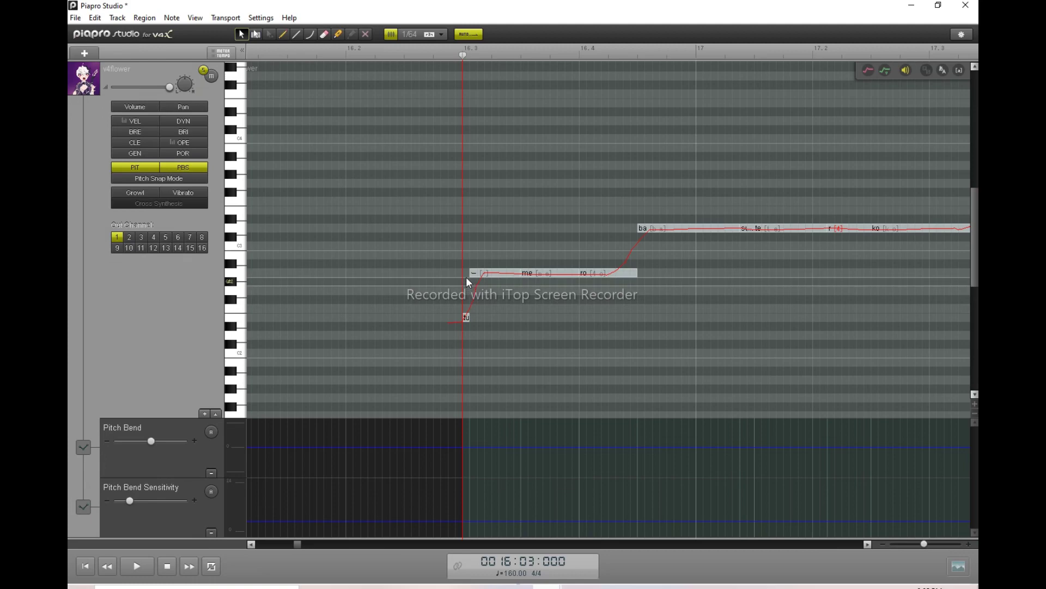
left_click(481, 272)
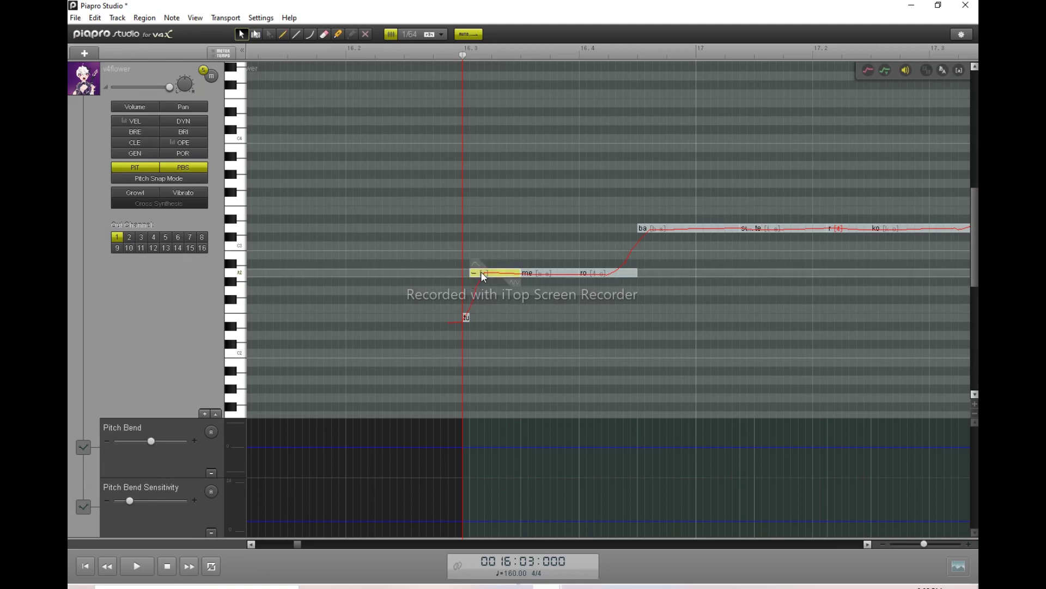
double_click(481, 272)
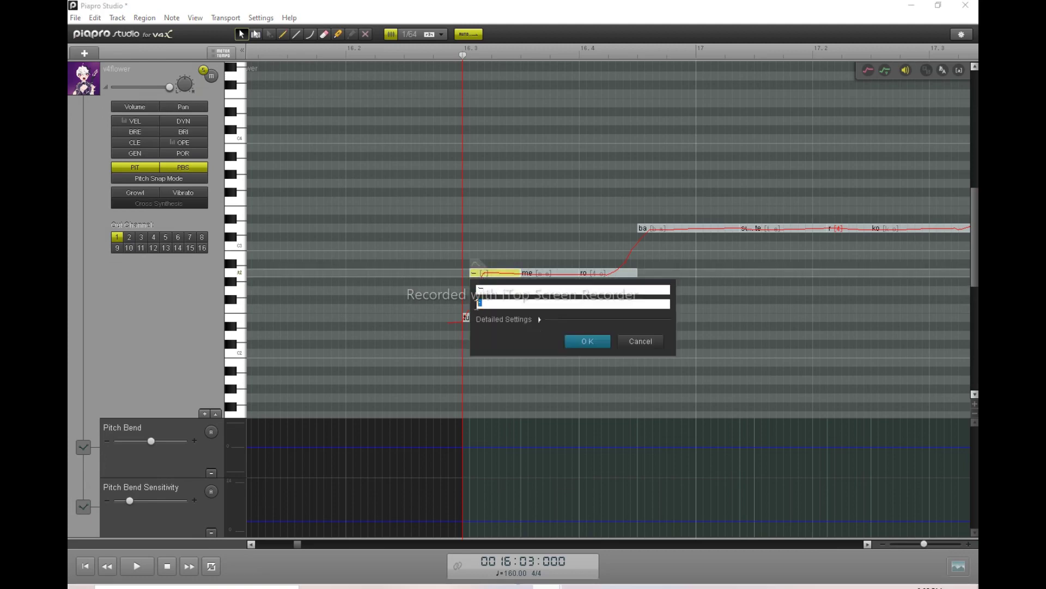
left_click(489, 290)
type("u")
key("Return")
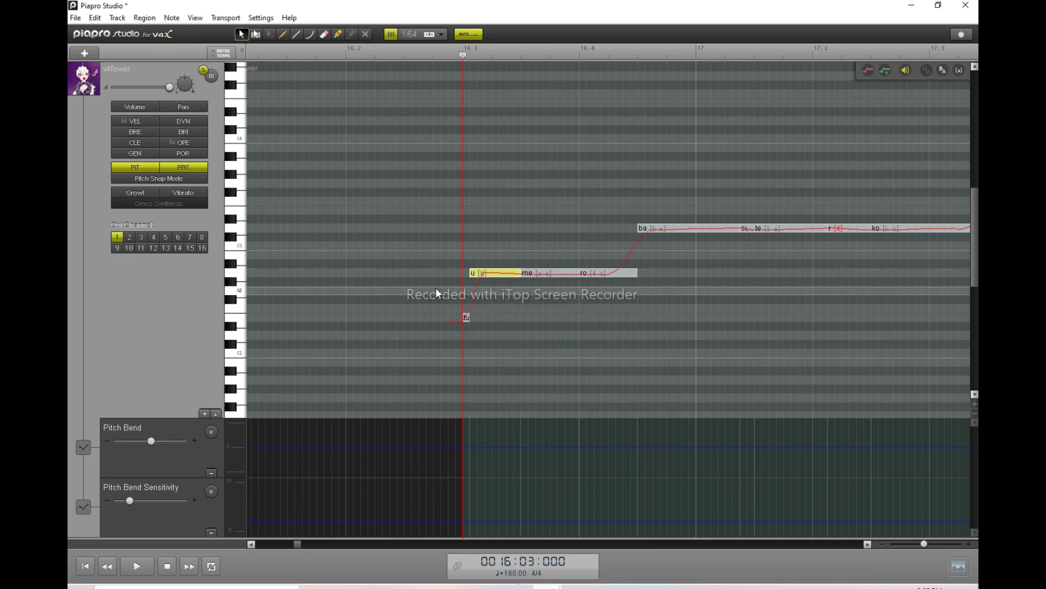
Play back the edited opening notes, then place the playhead at 16:04:240, where "ba" starts
left_click(436, 289)
key("space")
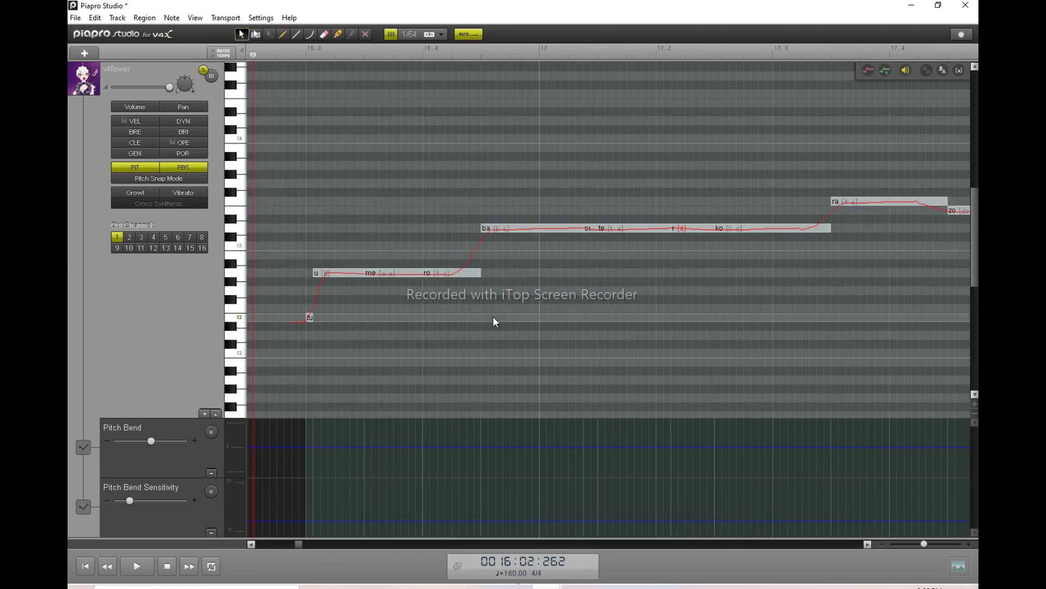
left_click(305, 51)
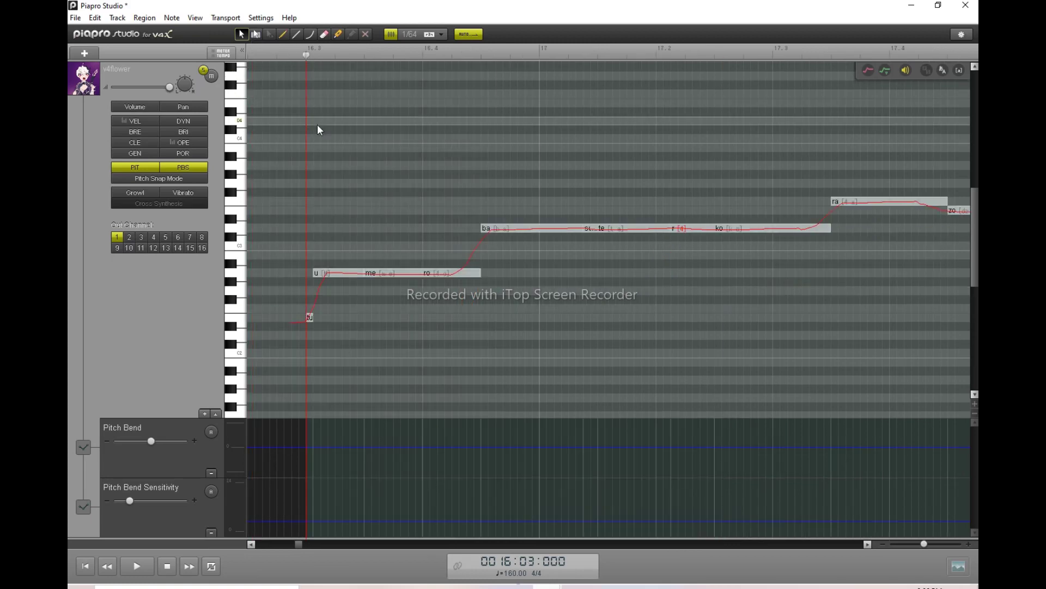
left_click_drag(318, 125, 325, 172)
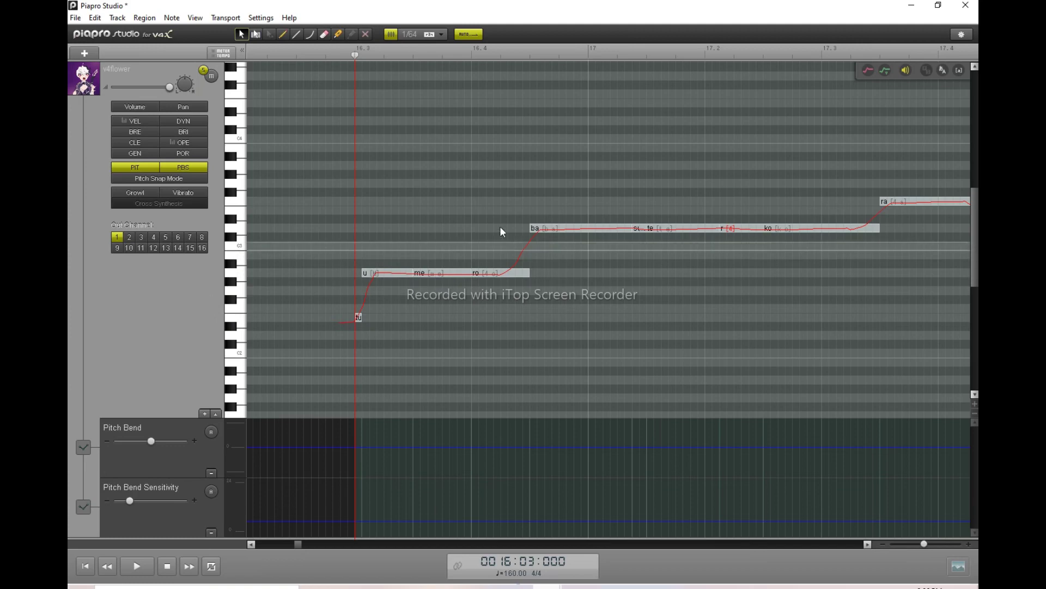
left_click(531, 52)
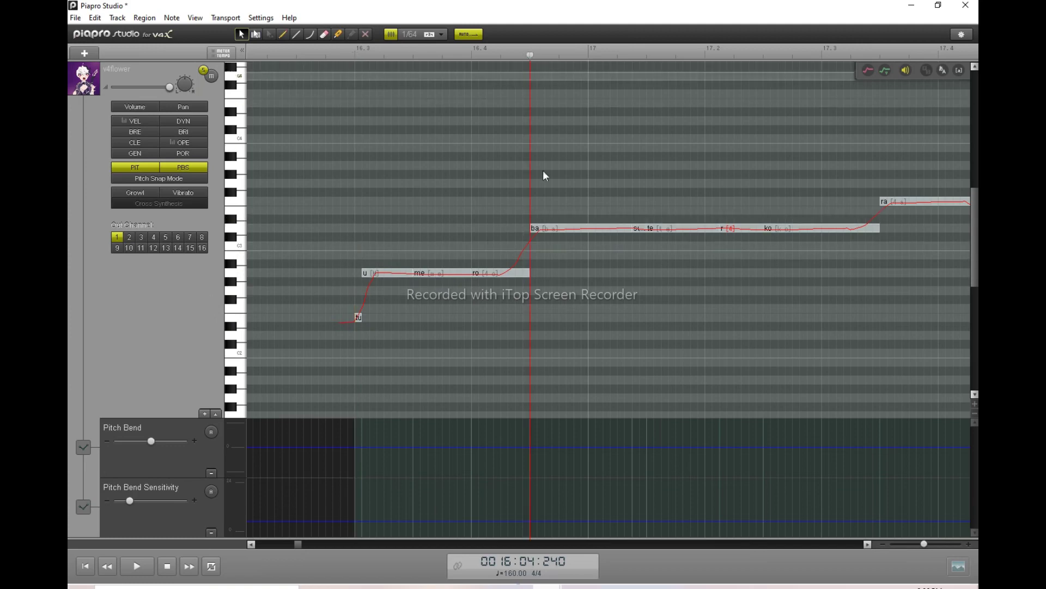
left_click_drag(312, 274, 554, 324)
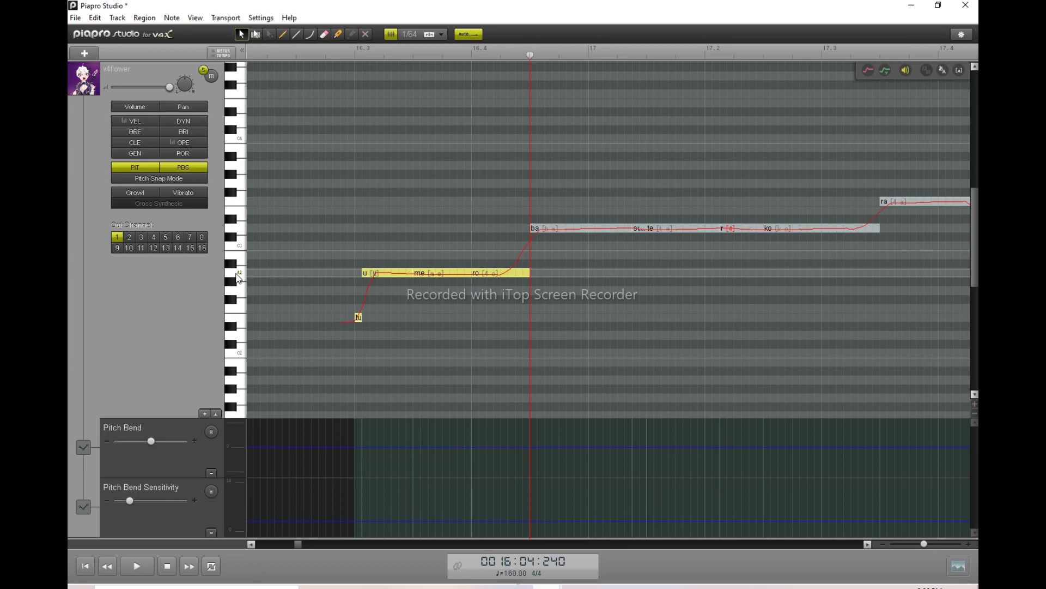
mouse_move(423, 273)
left_click_drag(810, 290, 972, 289)
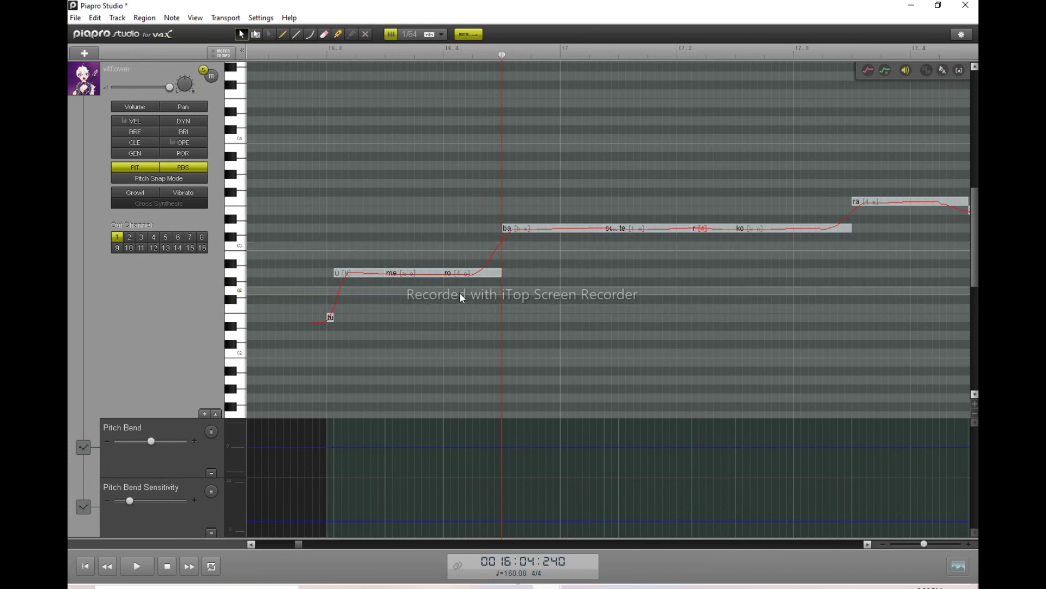
Split the "ro" note just after its start and lower the short first piece two semitones
key("8")
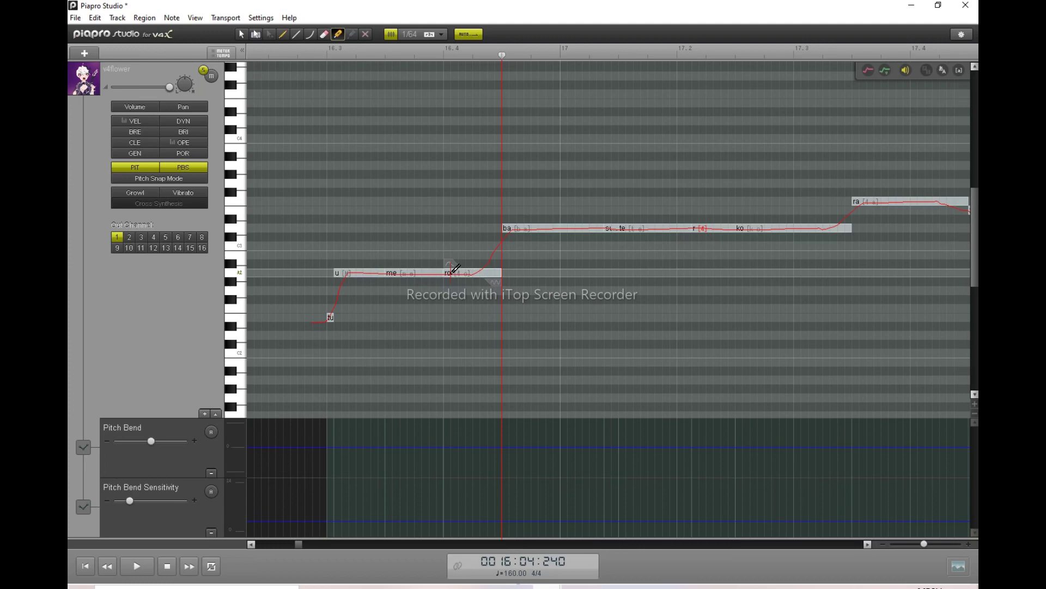
left_click(452, 272)
key("ctrl+1")
left_click_drag(447, 273, 447, 293)
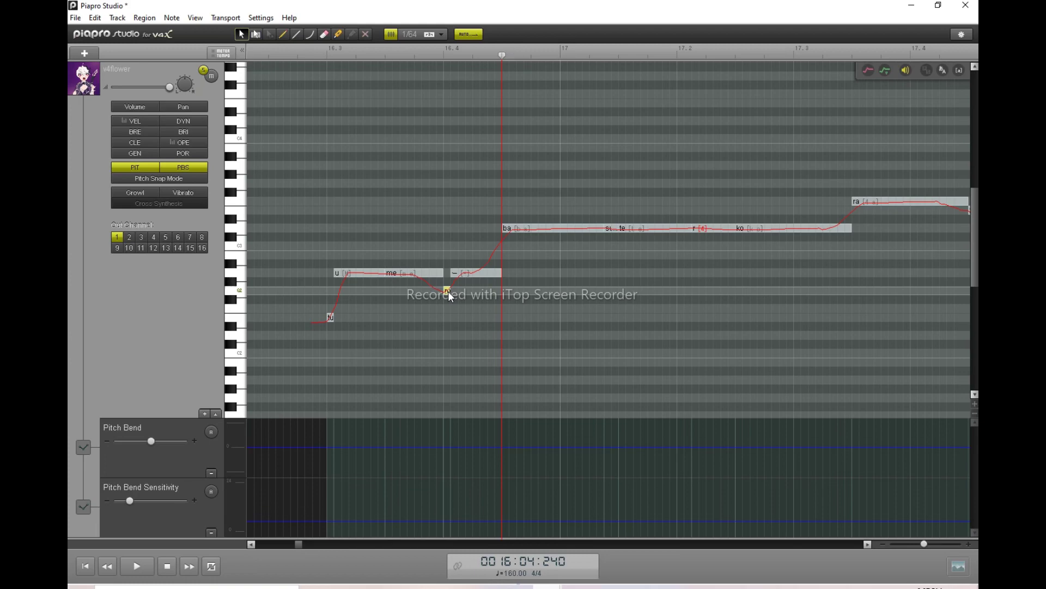
Set the lyric of the longer piece split from "ro" to "o"
left_click(459, 278)
double_click(459, 278)
type("o")
key("Return")
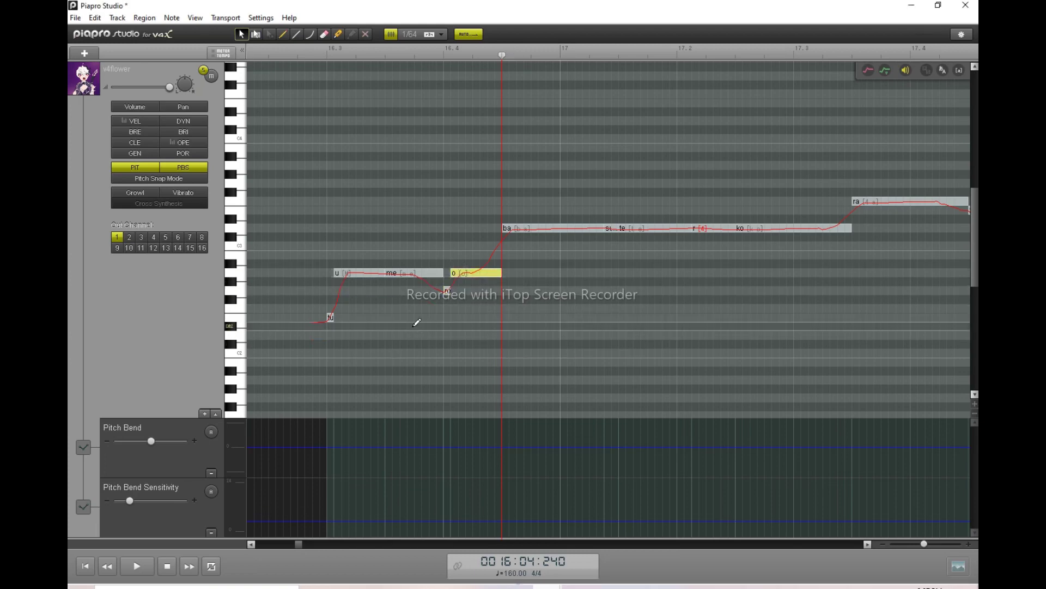
Split the "ba" note a quarter beat after its start and lower the first piece two semitones to C3
key("p")
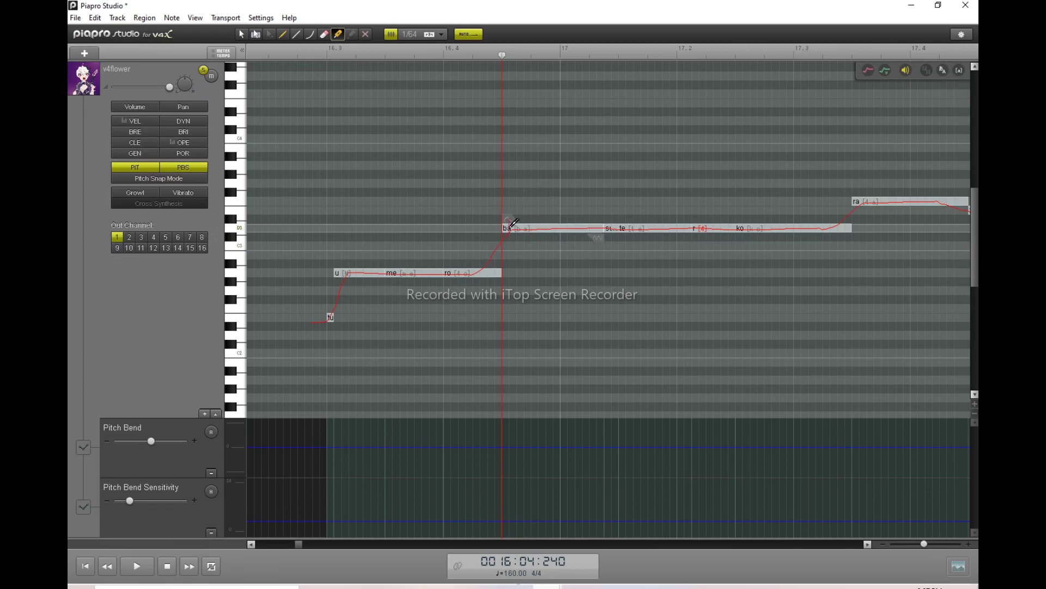
left_click(532, 229)
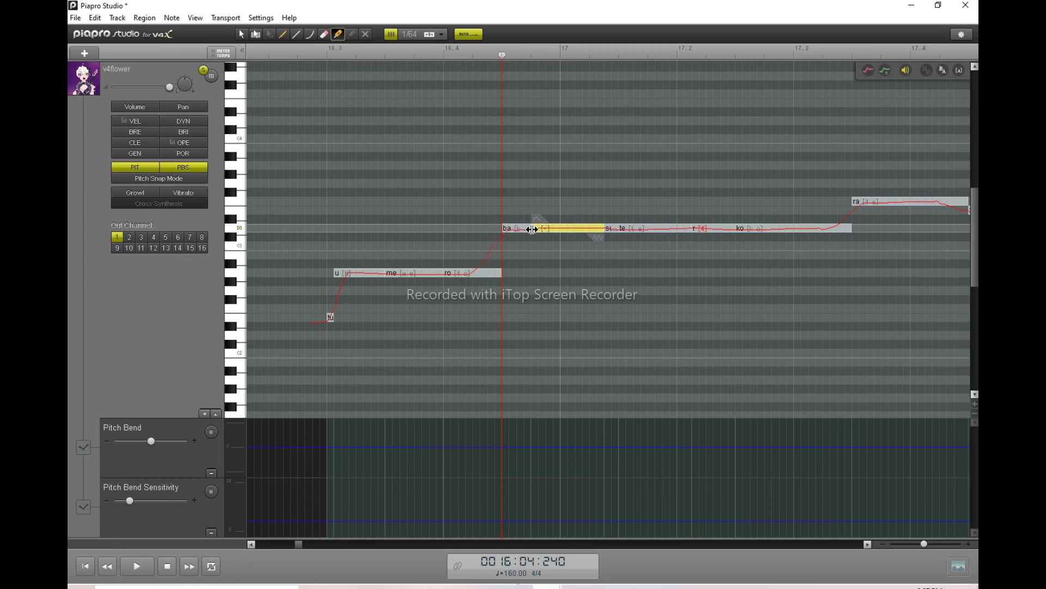
key("F1")
left_click_drag(516, 227, 513, 252)
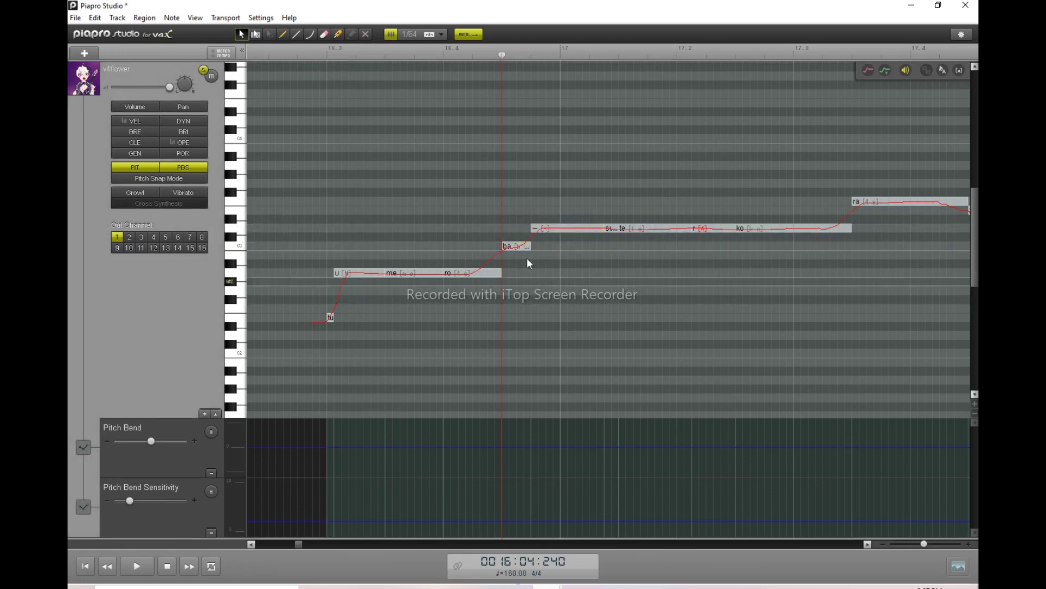
Set the lyric of the higher piece split from "ba" to "a", play the phrase, and return the playhead to 16:04:240
left_click(537, 231)
double_click(536, 230)
type("a")
key("Return")
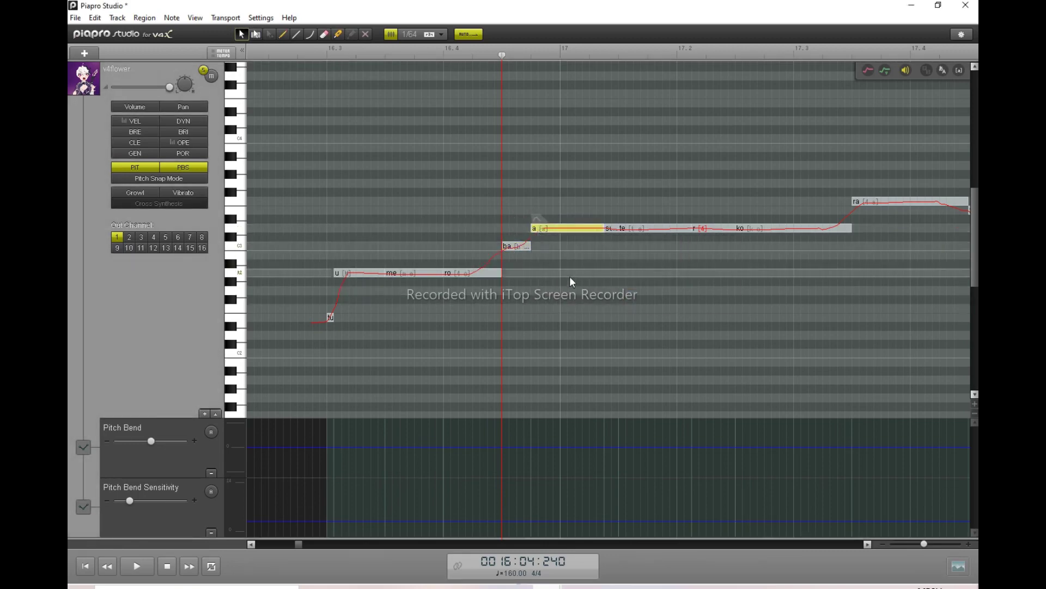
key("space")
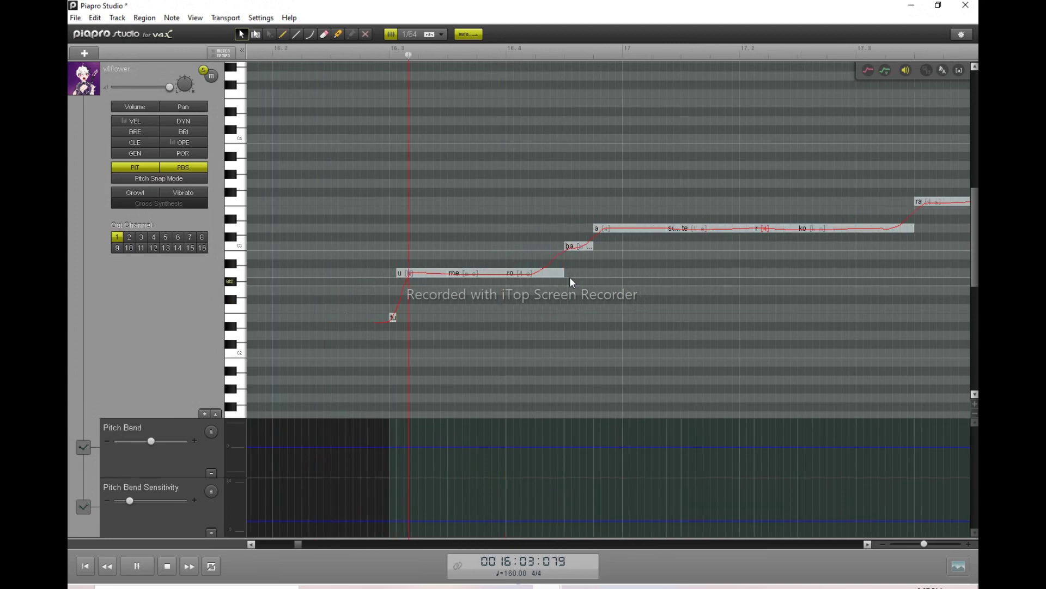
left_click(563, 50)
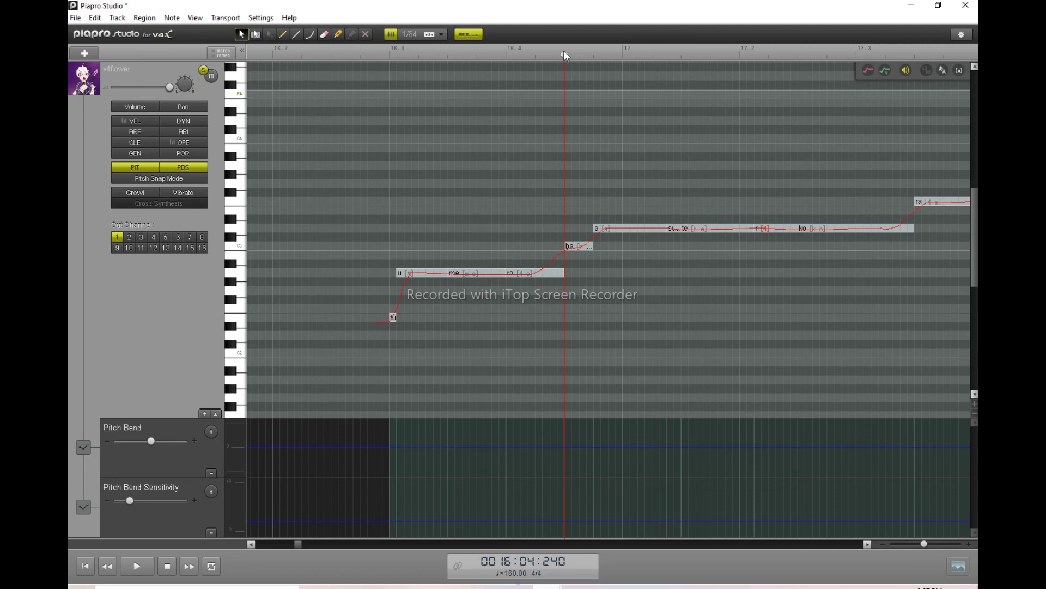
Split the lowered "ba" note just before its end and the following "a" note just after its start
key("8")
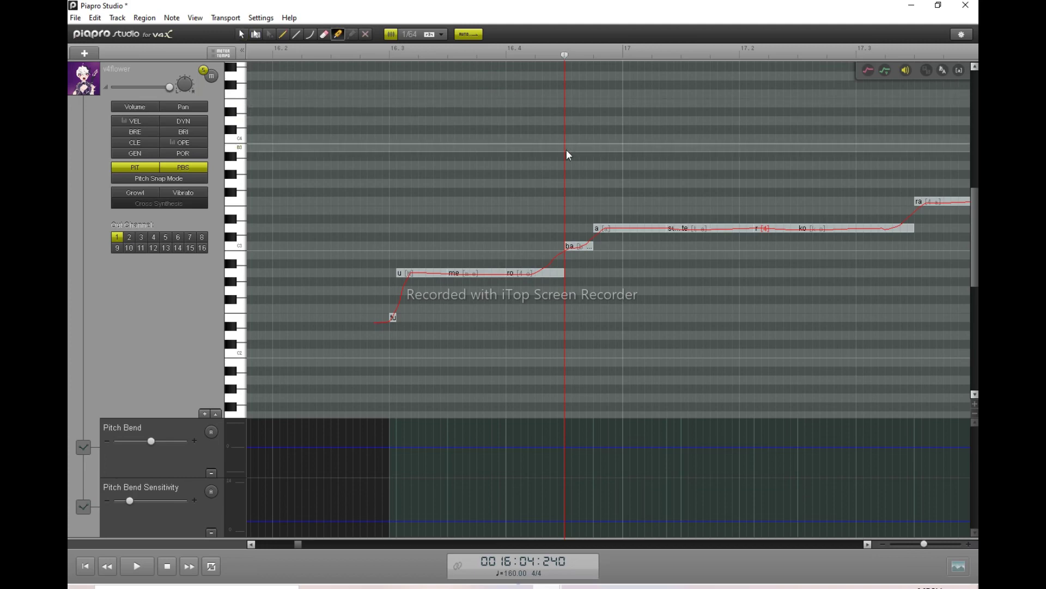
left_click(589, 246)
left_click(601, 221)
Set the lyric of the longer piece split from the "a" note to "a" and clear the note selection
key("1")
double_click(608, 228)
type("a")
key("Return")
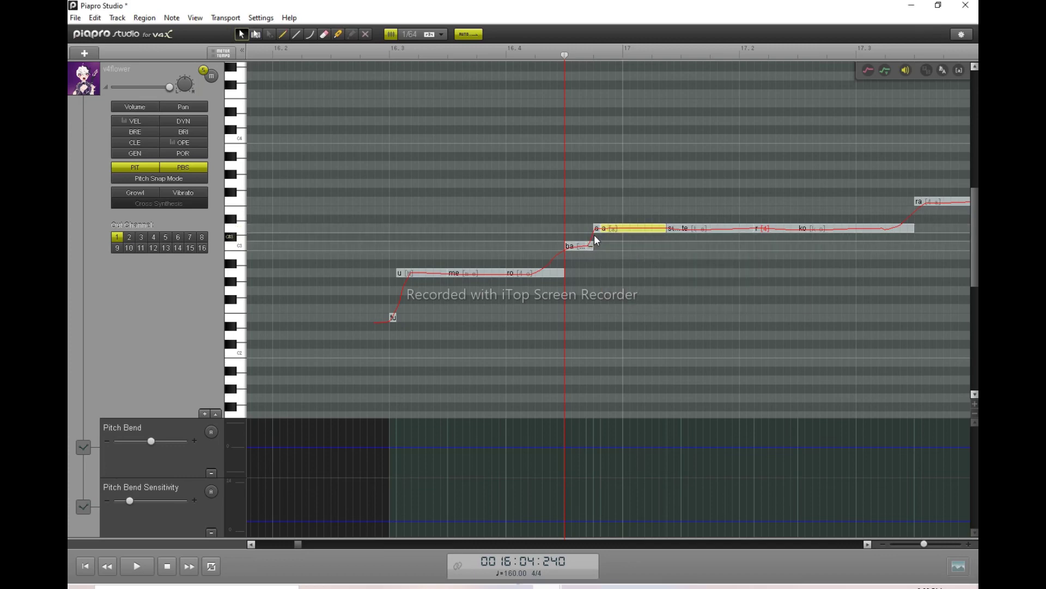
left_click(615, 263)
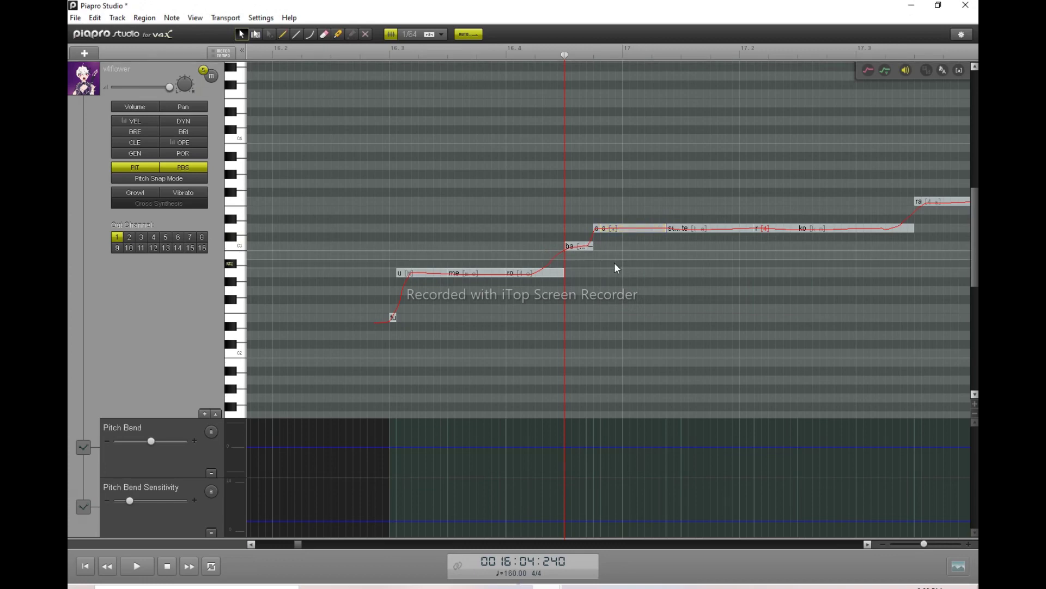
Play back the "ba" to "a" transition and check the lyric of the short tail piece of "ba"
key("space")
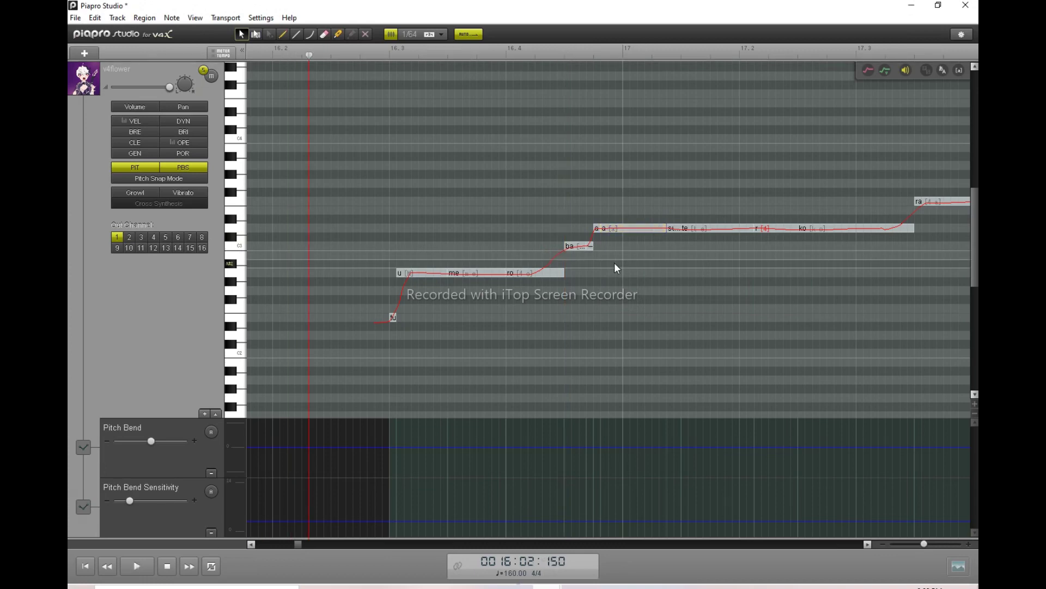
left_click(564, 53)
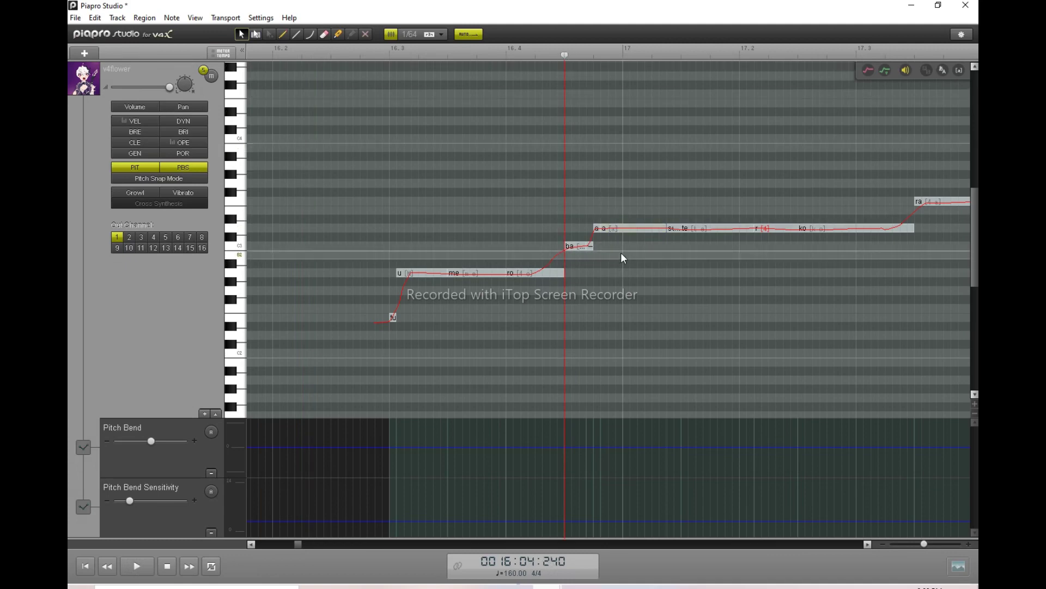
left_click_drag(623, 257, 457, 267)
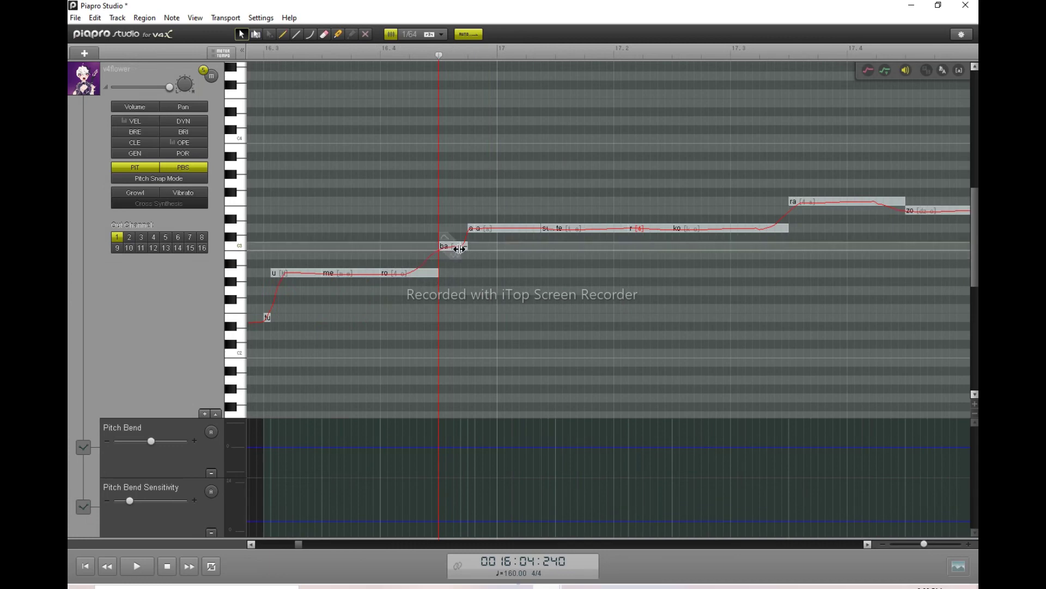
double_click(464, 250)
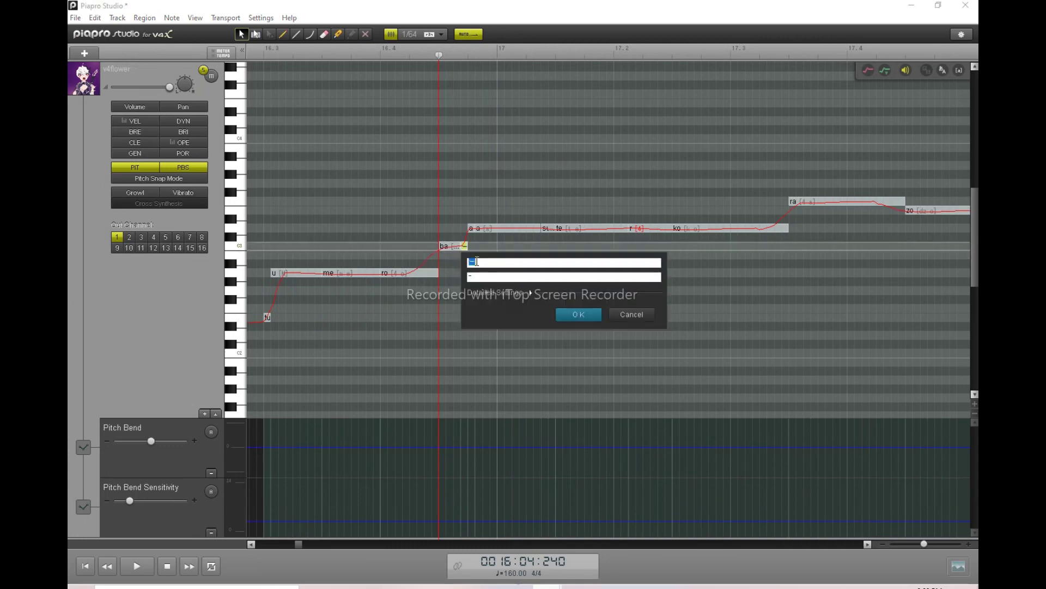
key("Return")
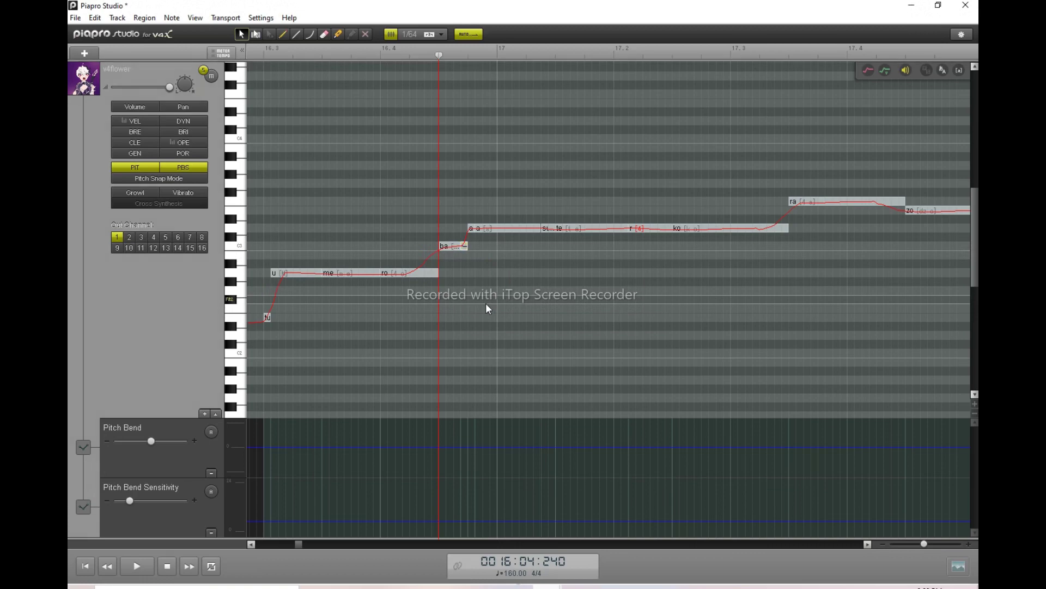
Move the playhead to 17:02:240 and look over the notes following the "ba" to "a" transition
scroll(476, 334, "right", 5)
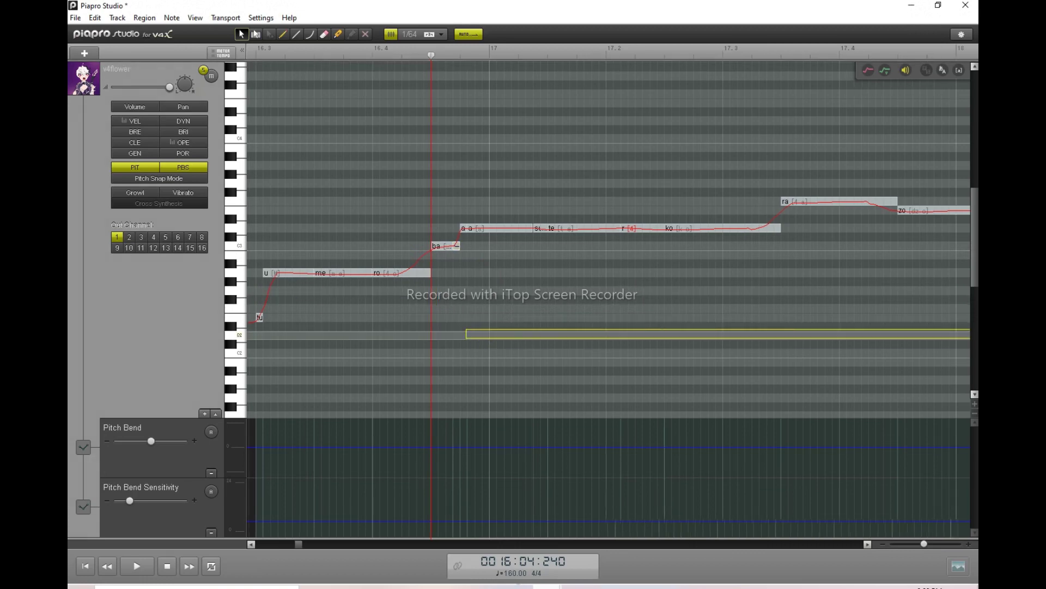
left_click(500, 53)
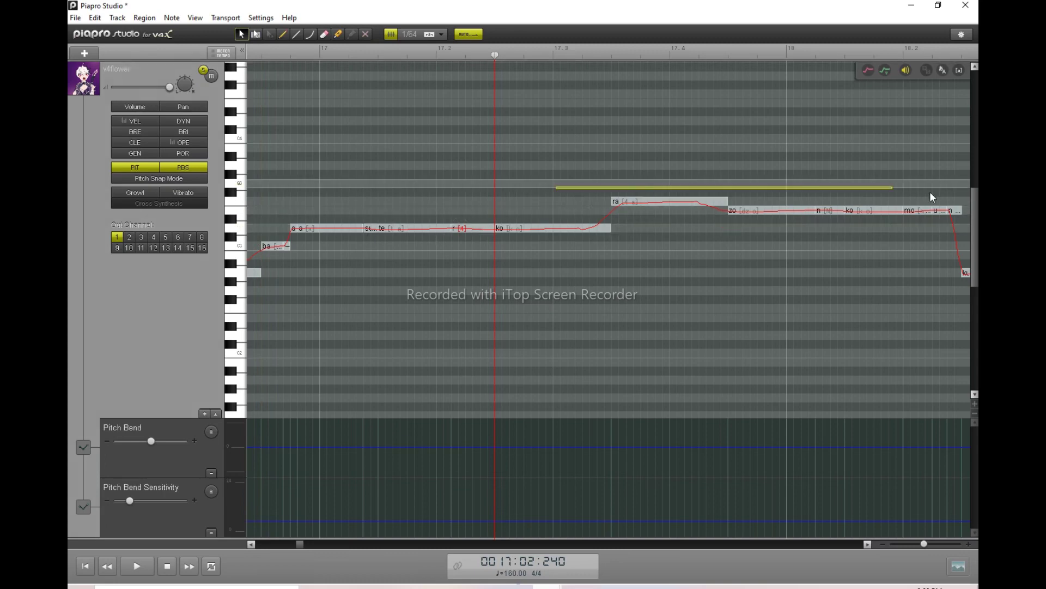
scroll(834, 220, "right", 1)
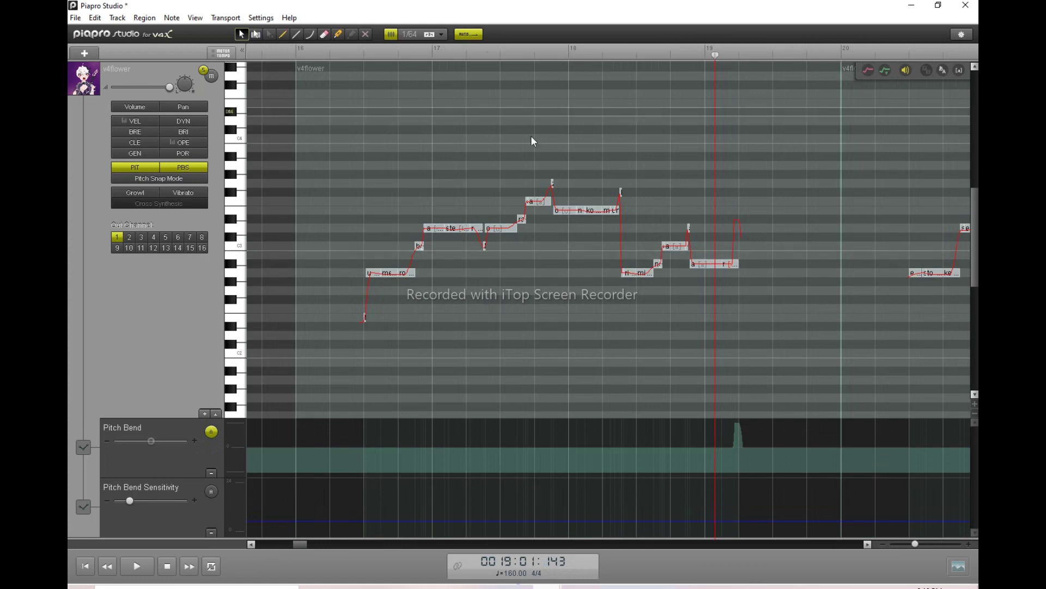
Review the split notes up to the raised onset piece at 17:04:240 and play that passage from 17:03:240
left_click(552, 54)
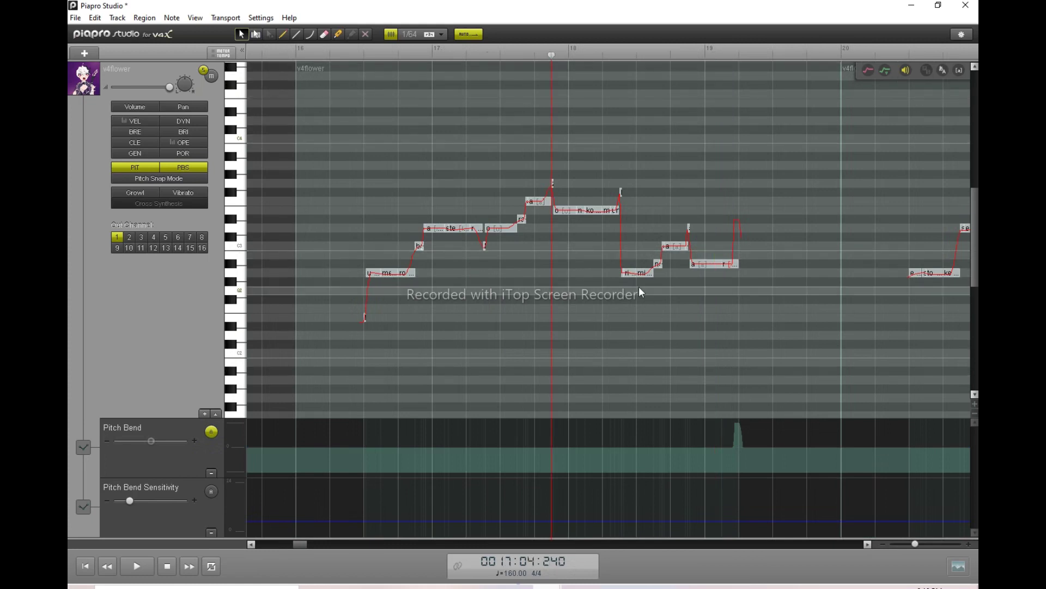
left_click_drag(325, 211, 448, 351)
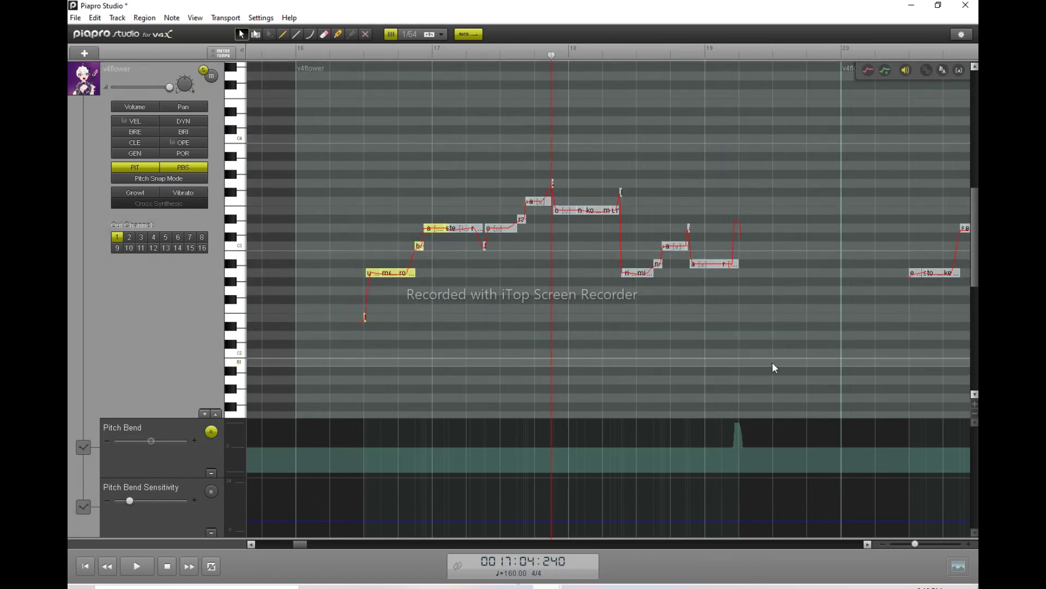
left_click_drag(915, 544, 920, 544)
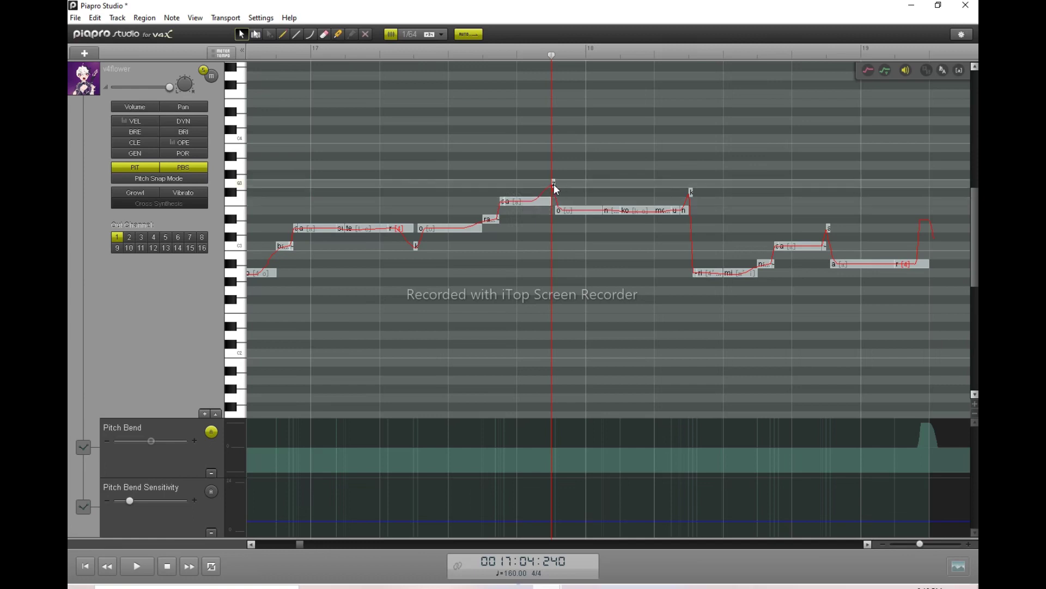
left_click(483, 55)
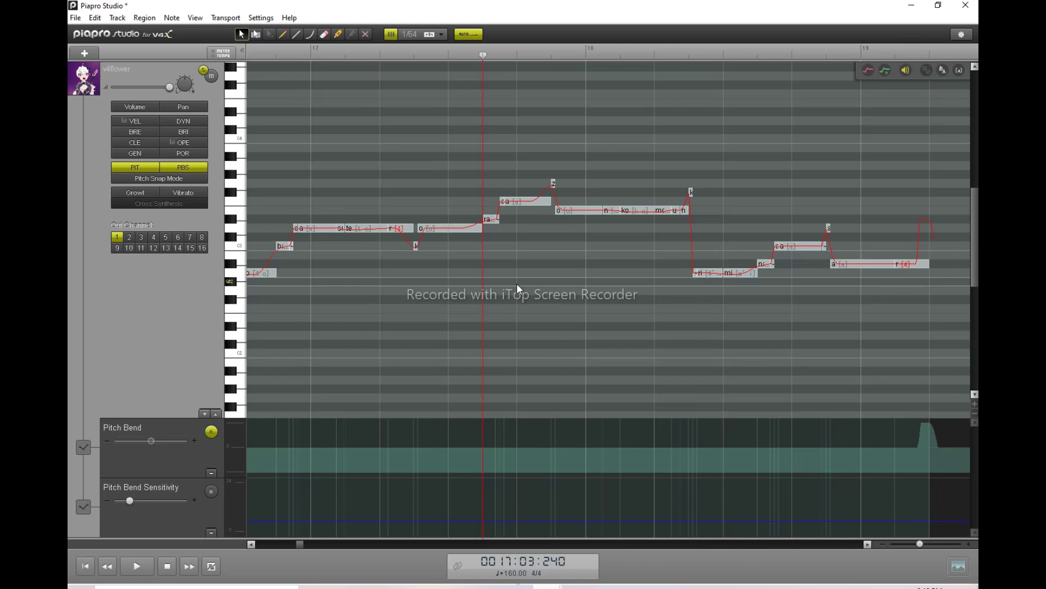
key("space")
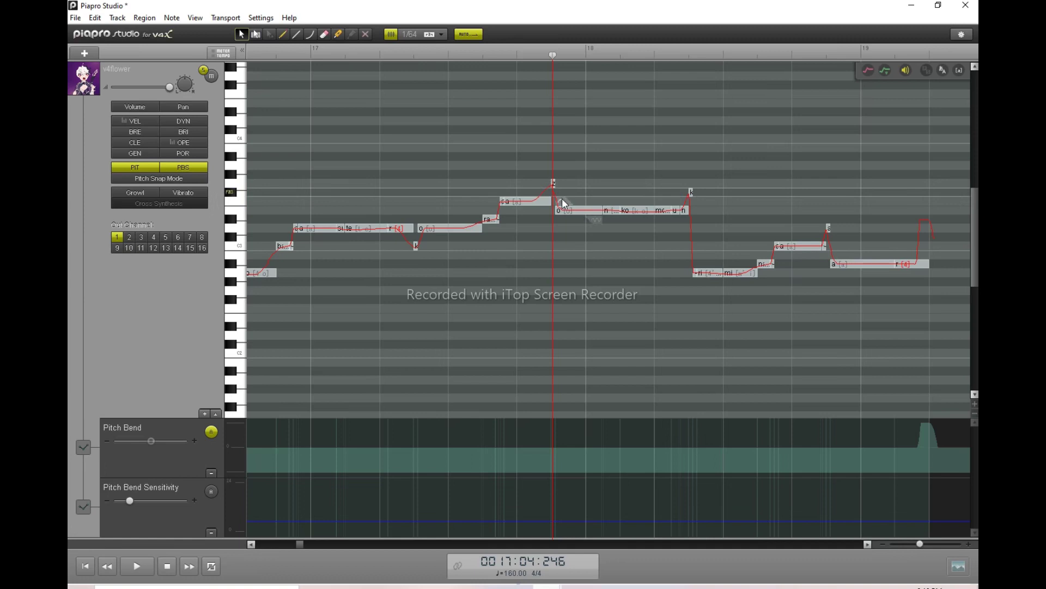
Place the playhead at 19:01:420 and examine the Pitch Bend curve at the end of the phrase's last note
left_click_drag(702, 341, 973, 345)
left_click(696, 54)
scroll(938, 513, "up", 4)
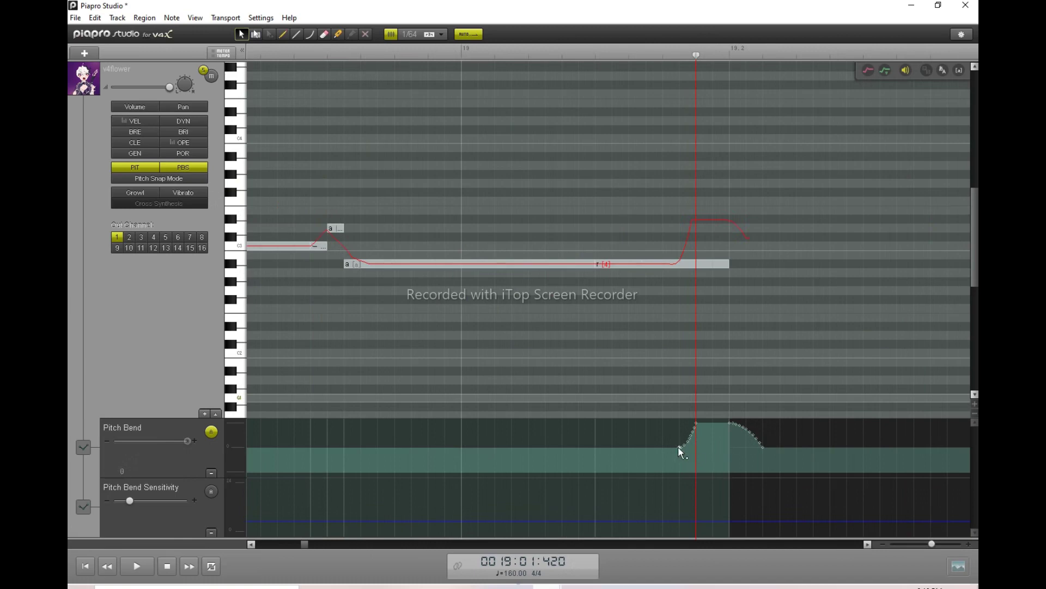
Play back the phrase ending from just before the short raised "a" piece through the last note
left_click_drag(931, 542, 922, 543)
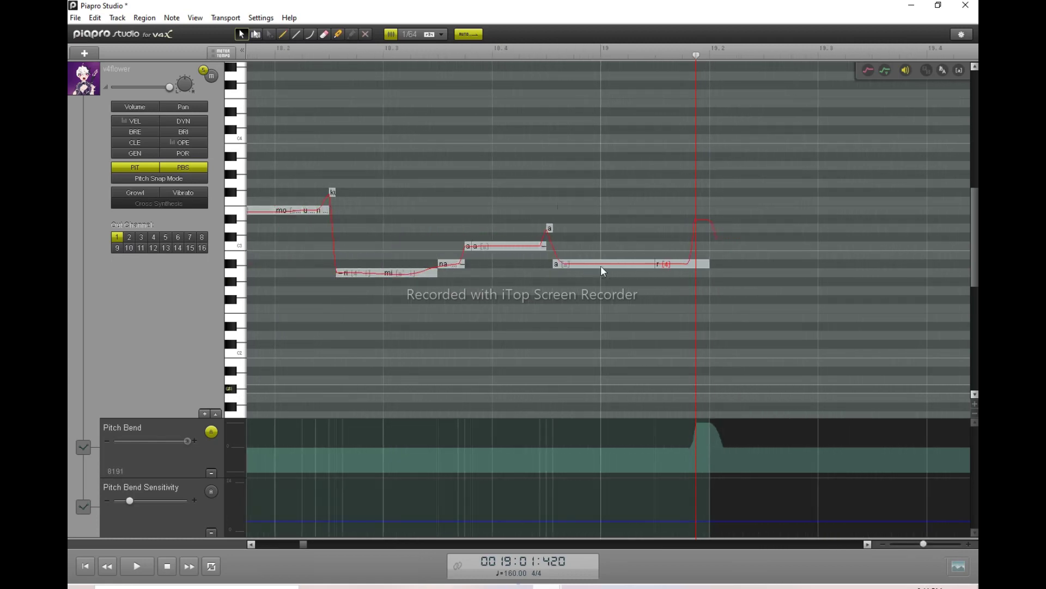
left_click(544, 54)
key("space")
key("space")
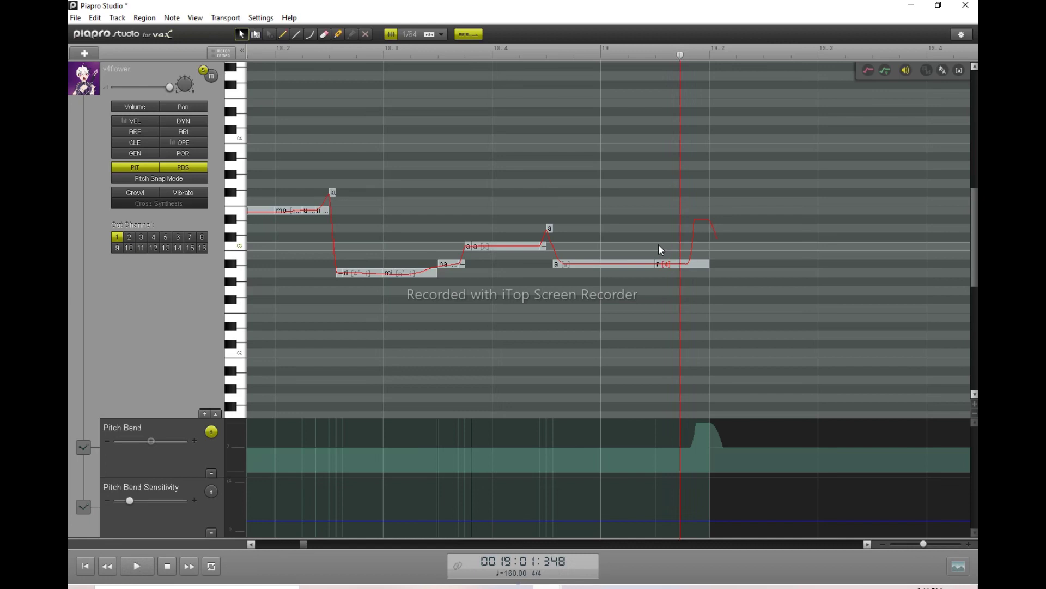
Play back the whole edited phrase starting in bar 16 and stop after its last note
left_click_drag(923, 543, 914, 543)
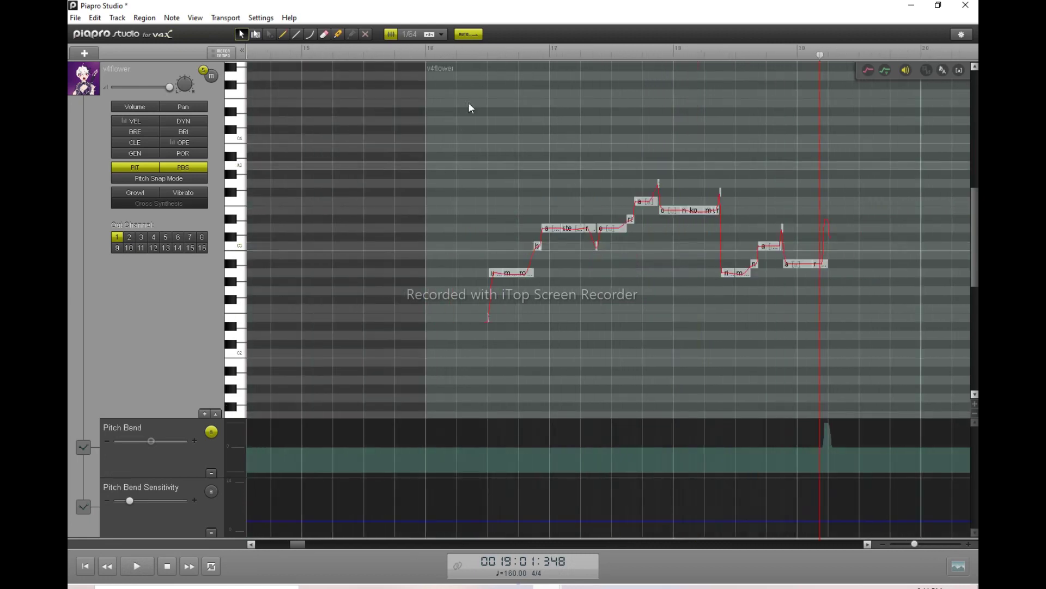
key("space")
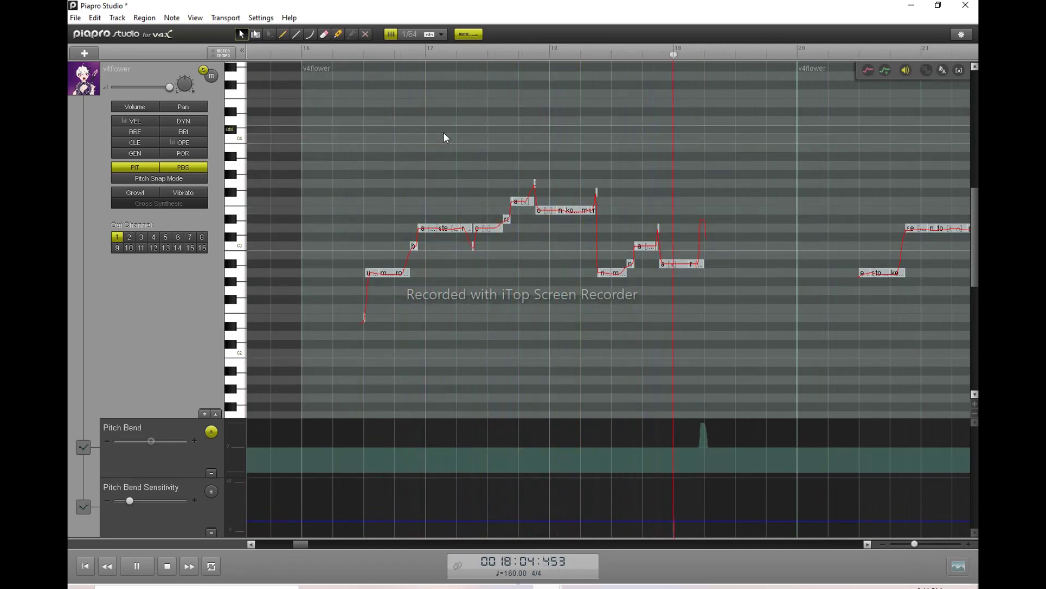
key("space")
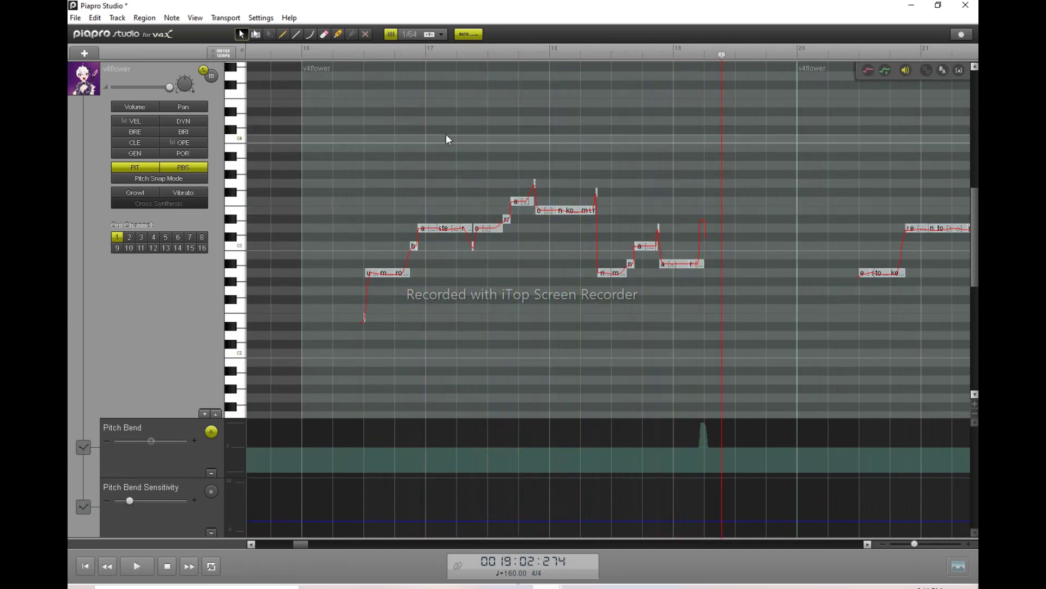